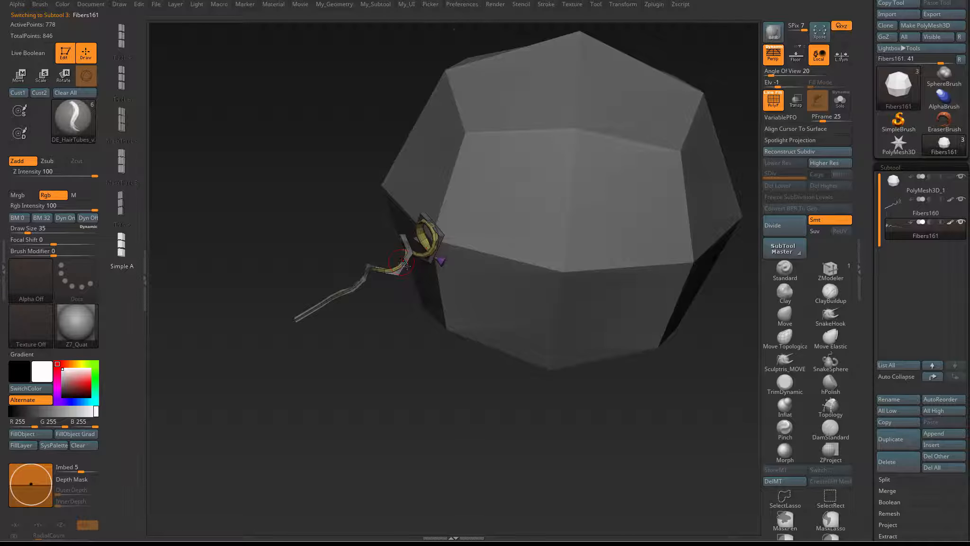
- Hide the two existing fiber subtools and make PolyMesh3D_1 the active subtool
right_click_drag(406, 266, 416, 298, "ctrl")
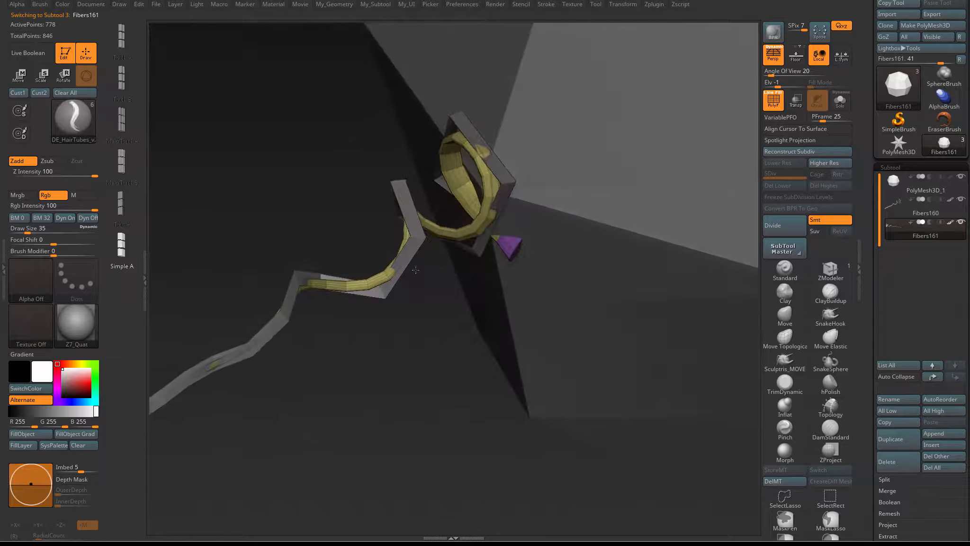
right_click_drag(473, 276, 478, 248)
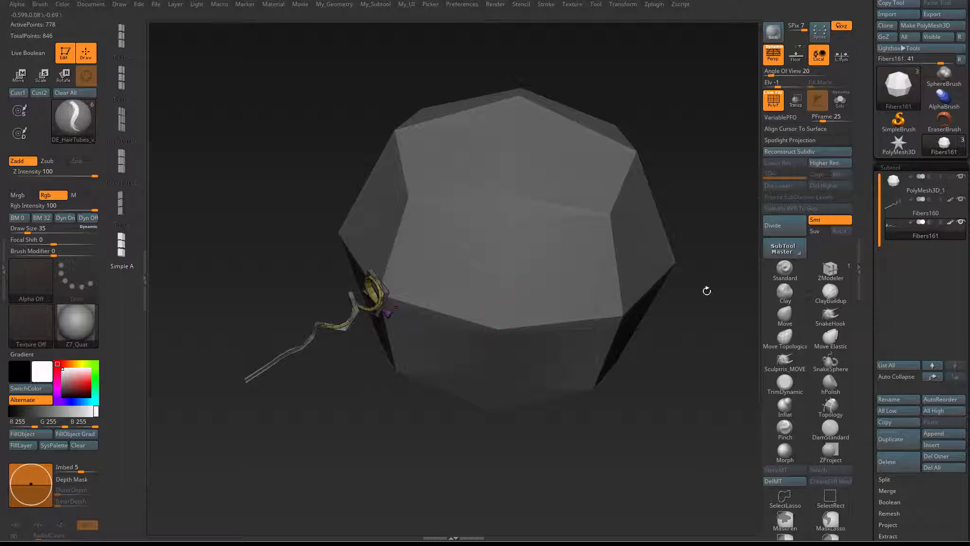
left_click(962, 200)
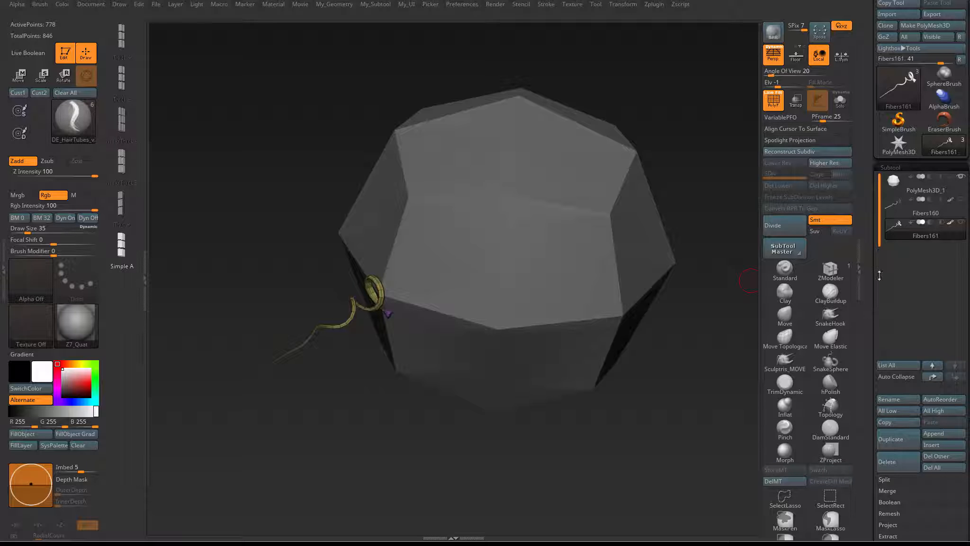
left_click(907, 187)
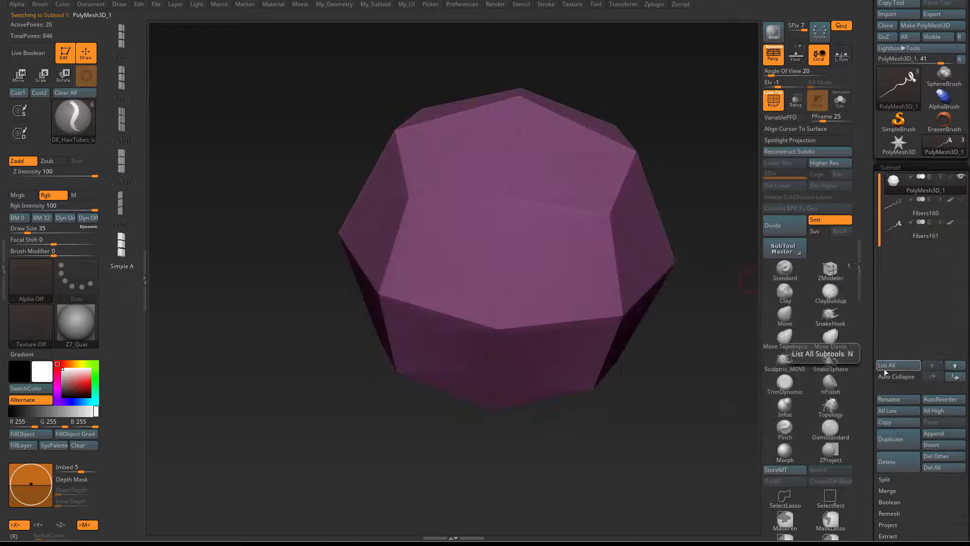
- Turn on the FiberMesh preview for the PolyMesh3D_1 subtool
left_click_drag(868, 372, 867, 290)
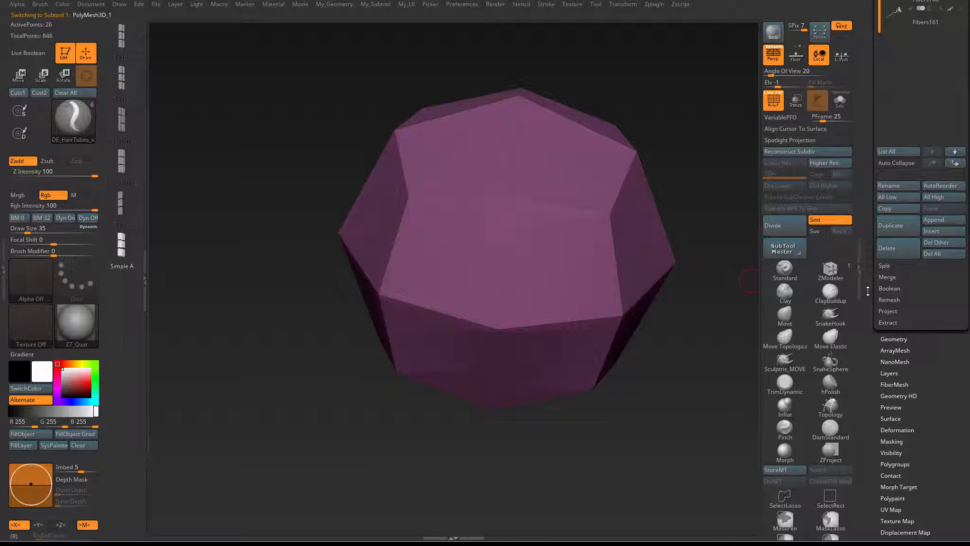
left_click(900, 384)
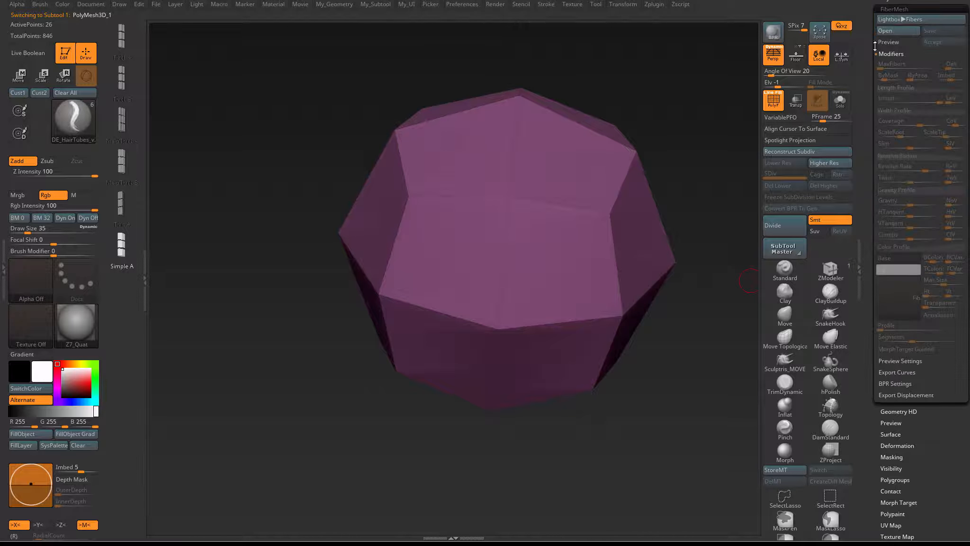
left_click(888, 42)
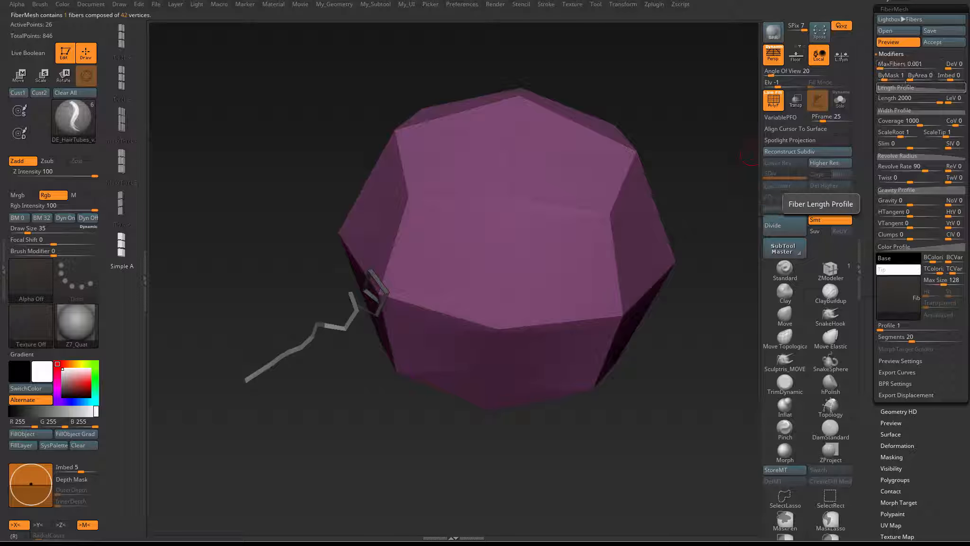
- Examine the fiber's length profile, revolve radius profile and MaxFibers setting, and look at the previewed strand from several sides
left_click(903, 88)
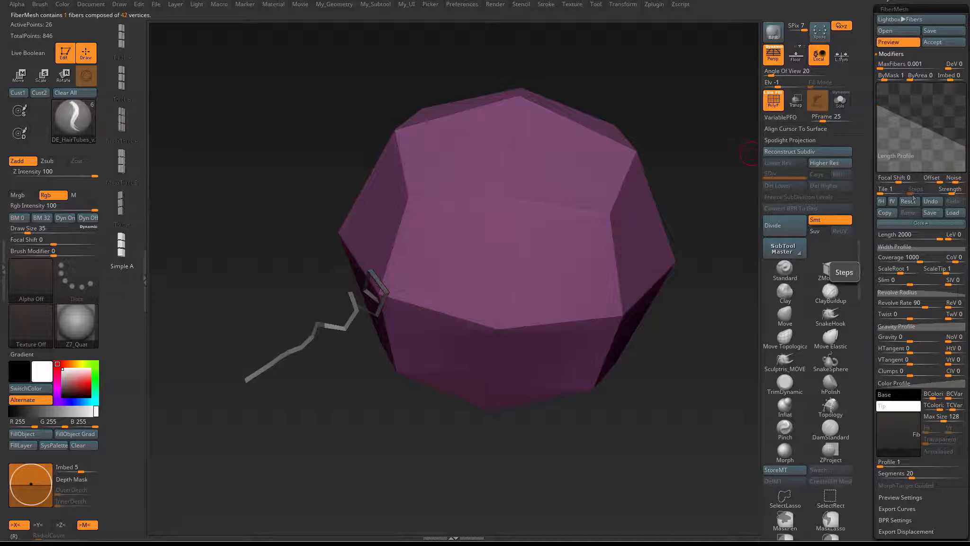
left_click(921, 223)
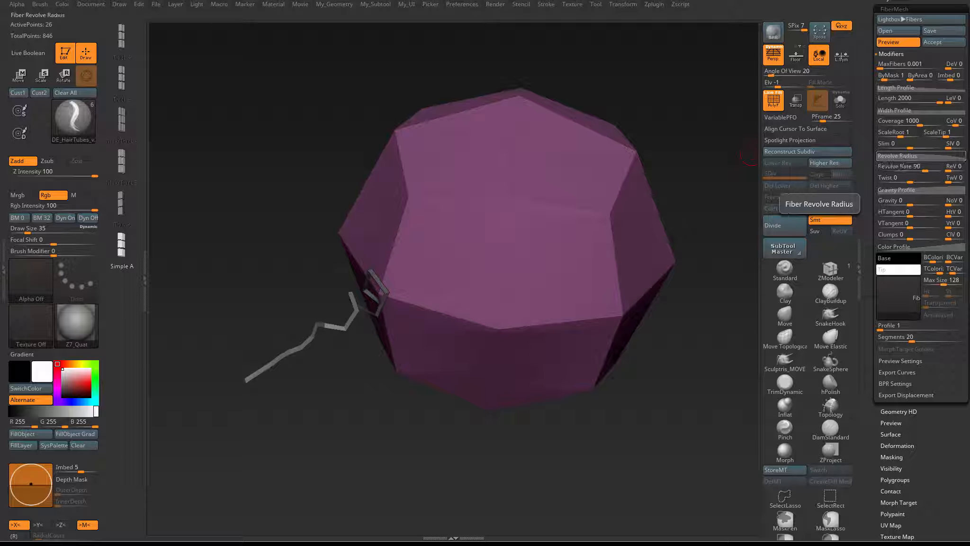
left_click(900, 156)
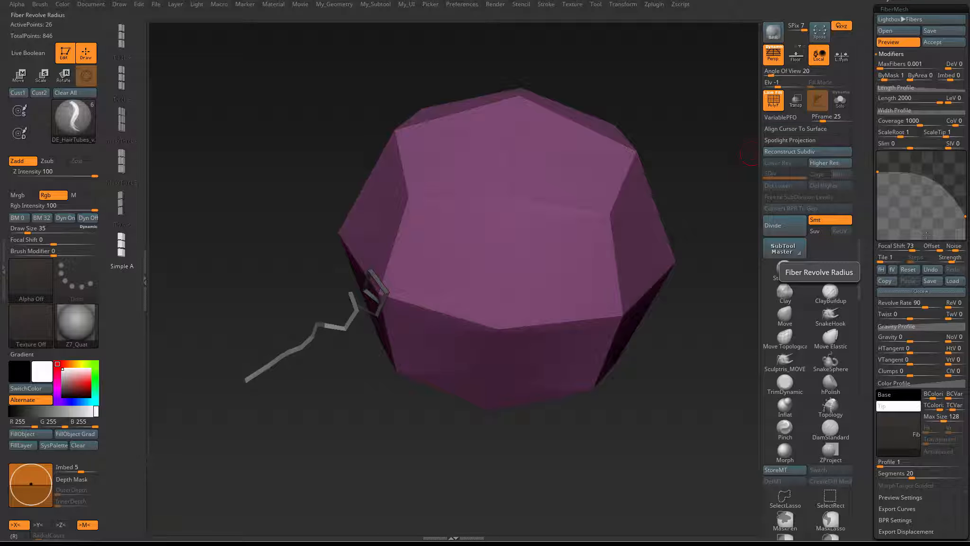
left_click(917, 290)
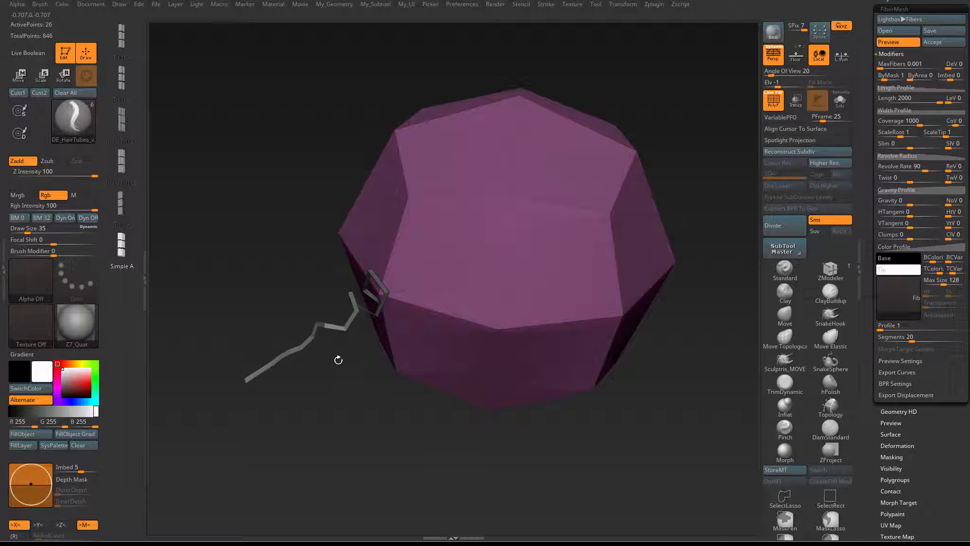
right_click_drag(427, 270, 450, 364)
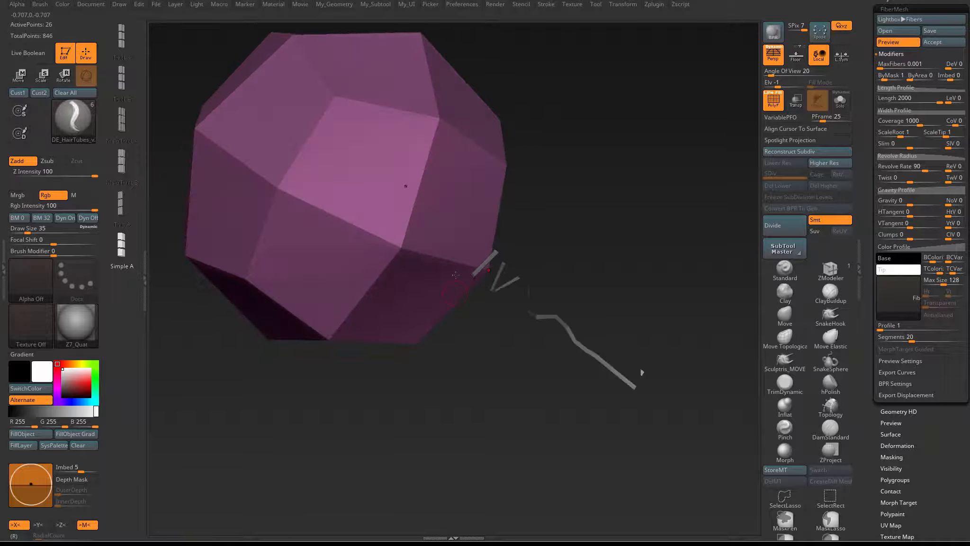
right_click_drag(605, 284, 755, 169)
left_click(900, 64)
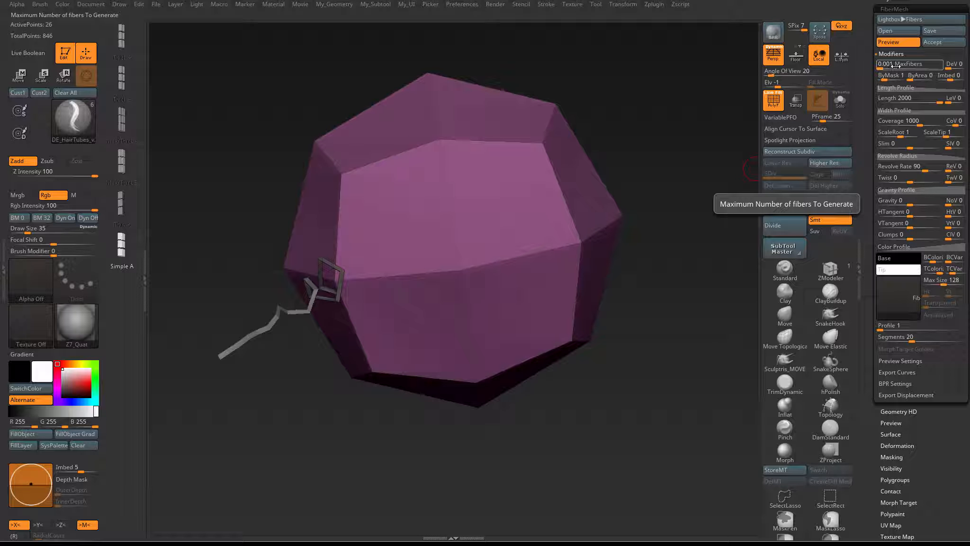
key("Return")
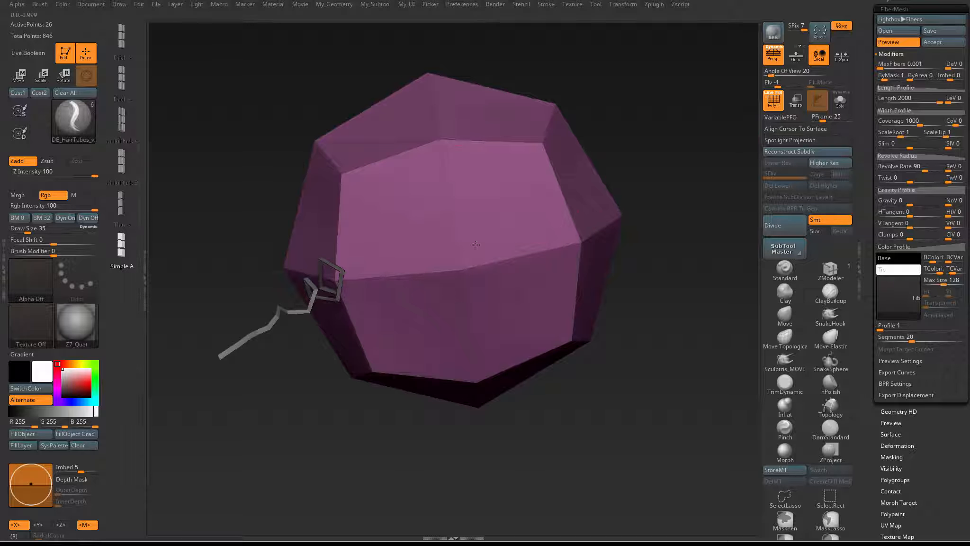
- Accept the previewed fiber as a new subtool and display the subtool list
left_click(939, 43)
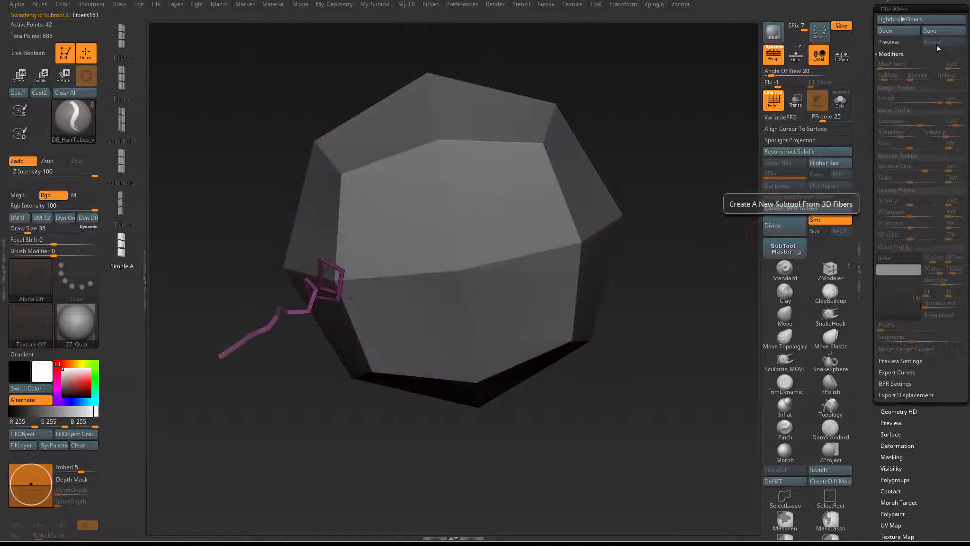
scroll(870, 134, "up", 3)
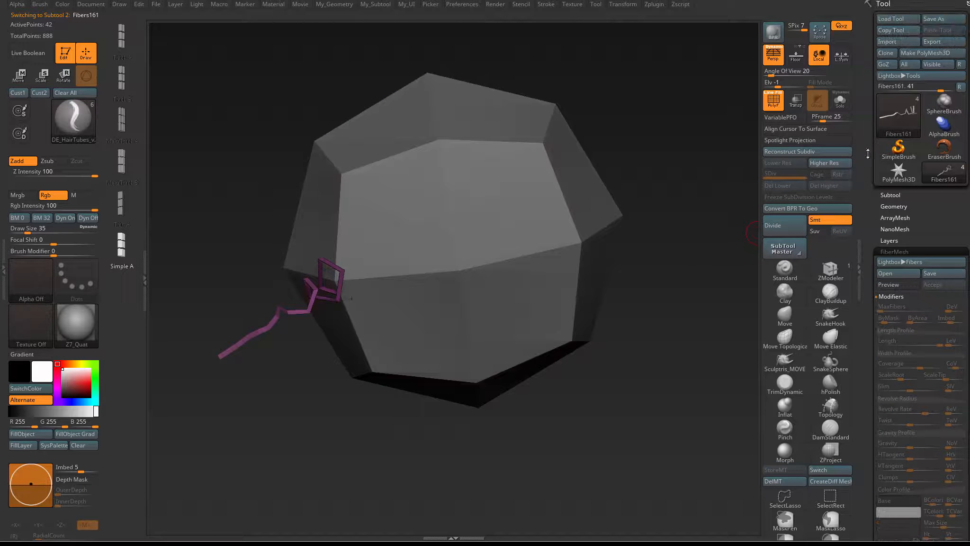
left_click(890, 195)
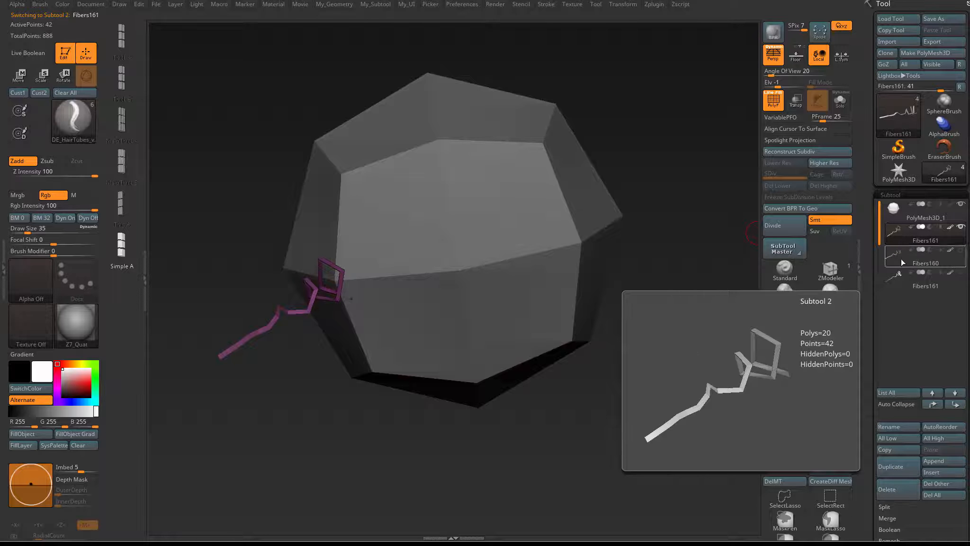
- Insert a single edge loop lengthwise through the new fiber strip with the ZModeler brush
mouse_move(428, 340)
right_mouse_down("alt")
mouse_move(479, 316)
mouse_move(488, 325)
right_mouse_up("alt")
right_click_drag(351, 318, 449, 307, "ctrl")
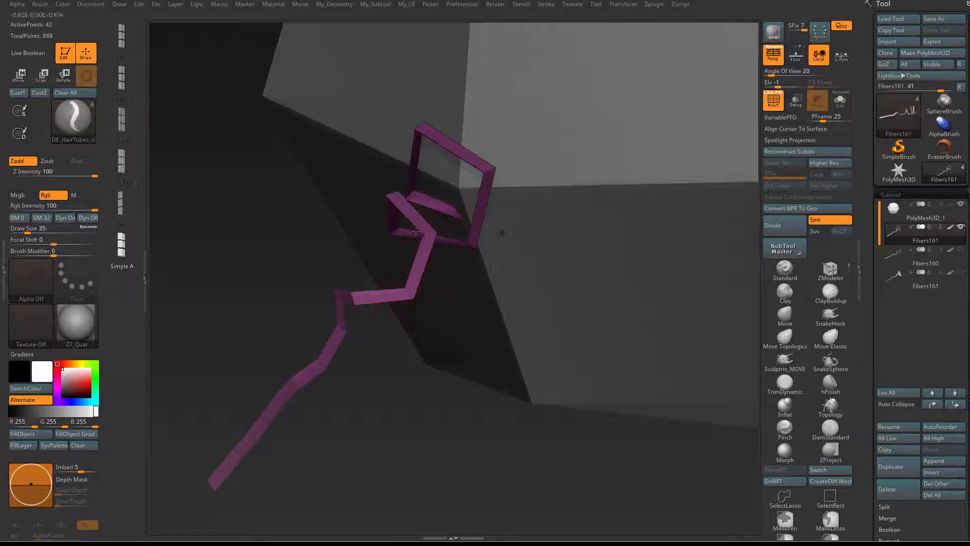
key("b")
left_click(831, 271)
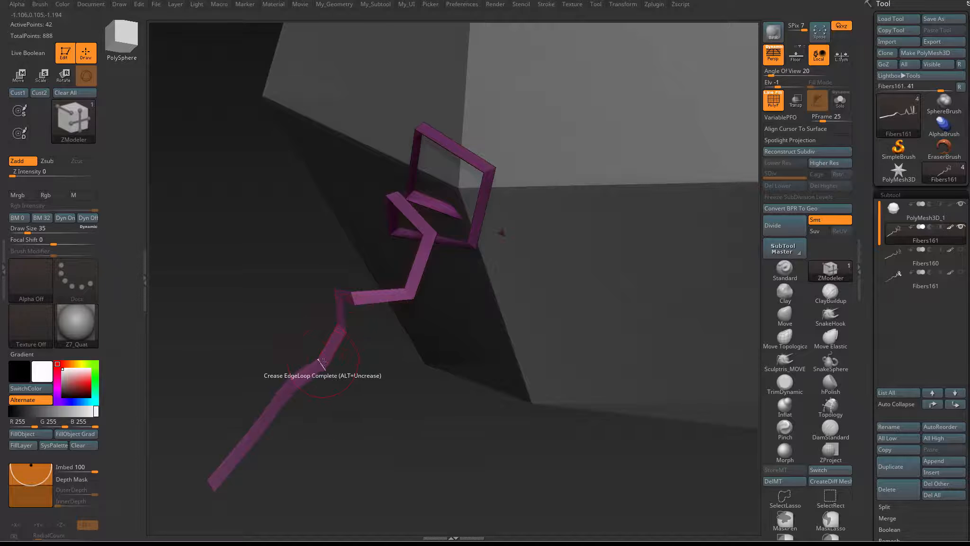
key("space")
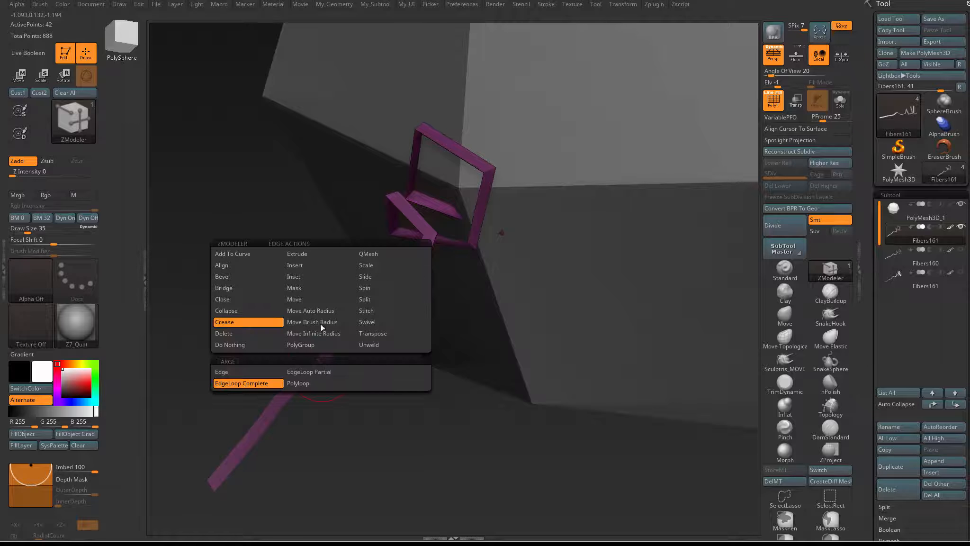
left_click(303, 265)
right_click_drag(337, 401, 256, 353, "ctrl")
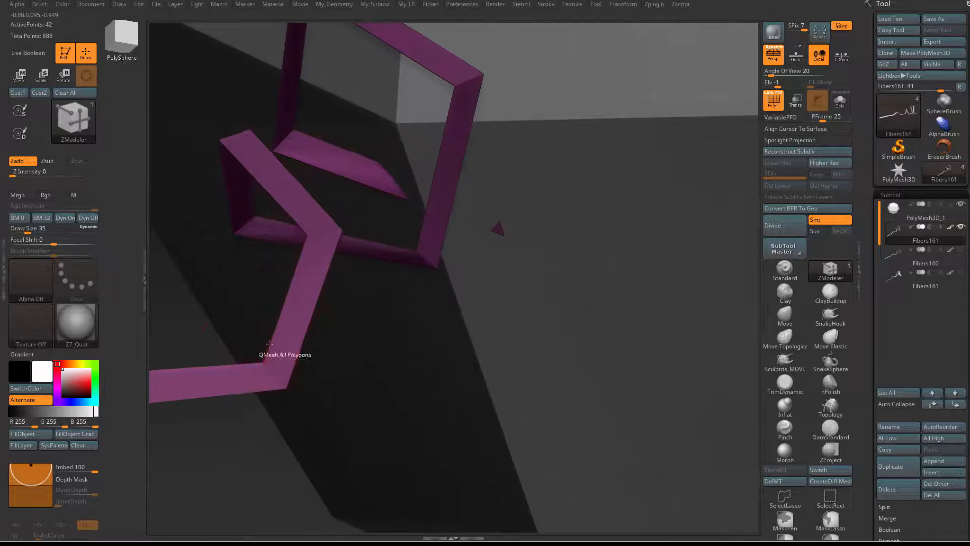
left_click(274, 375)
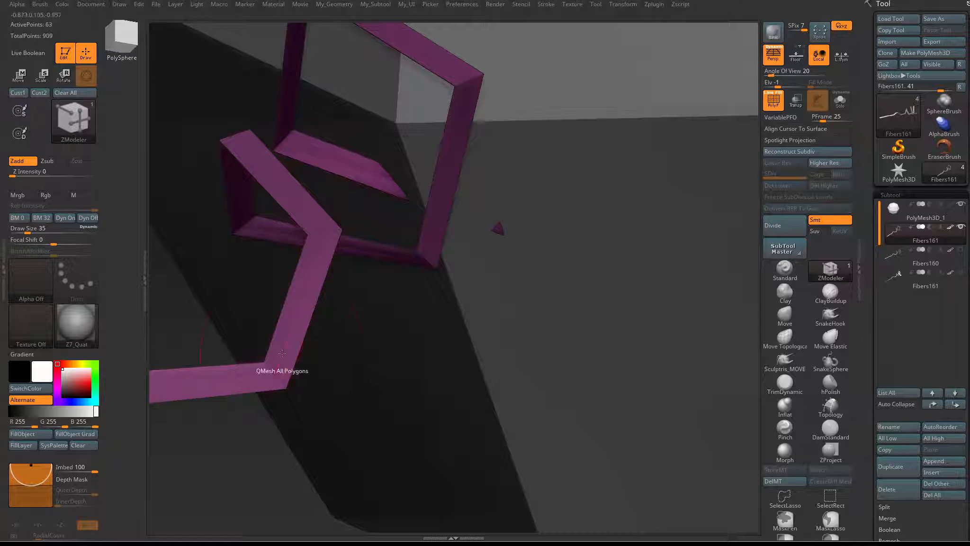
- Crease the complete lengthwise edge loop in the middle of the fiber strip with ZModeler
key("space")
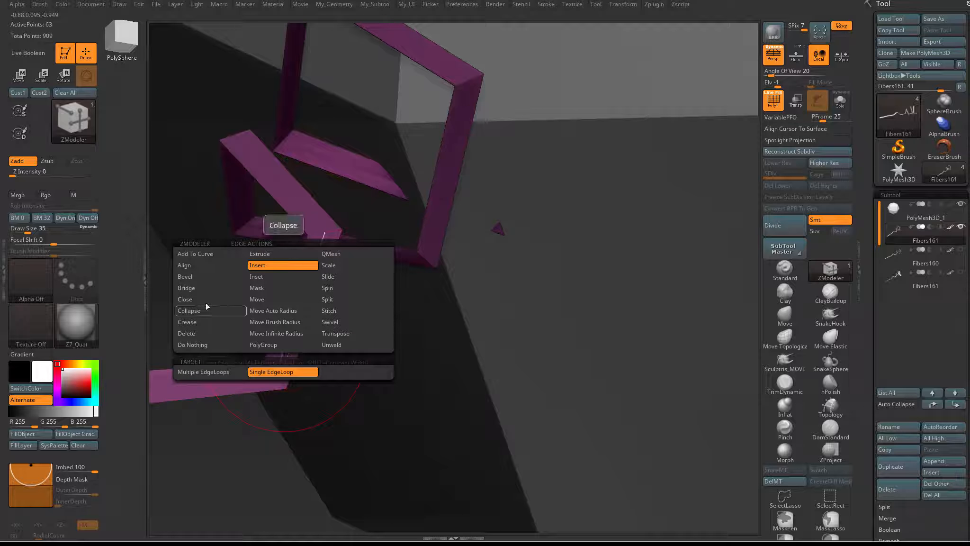
left_click(187, 321)
left_click(296, 311)
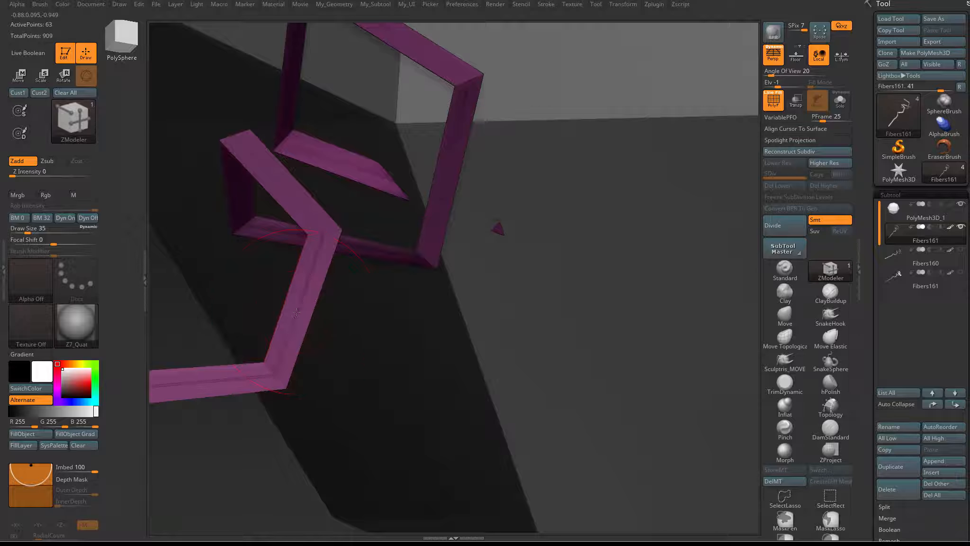
- Frame the fiber strip with a curve using only creased edges, leaving Border and Polygroups off
right_click_drag(428, 289, 304, 232, "ctrl")
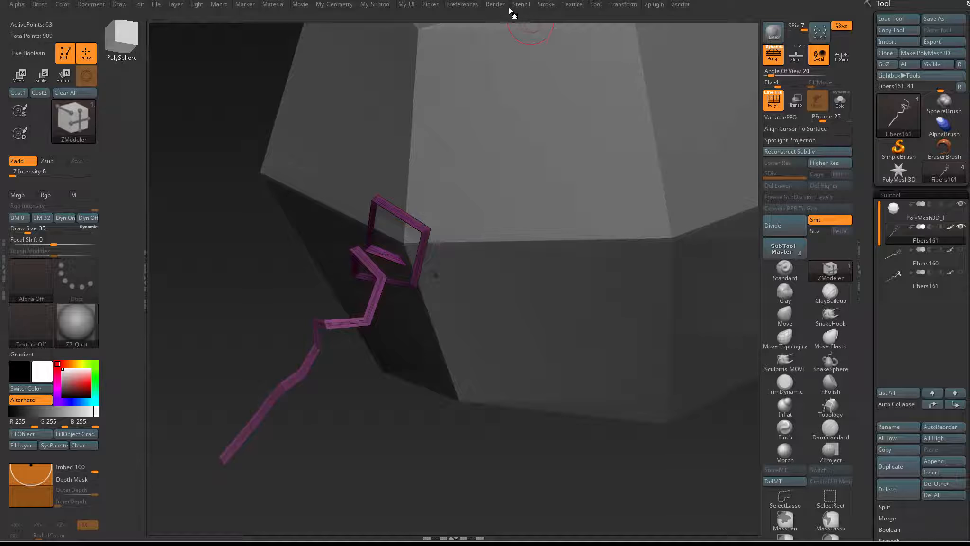
left_click(546, 5)
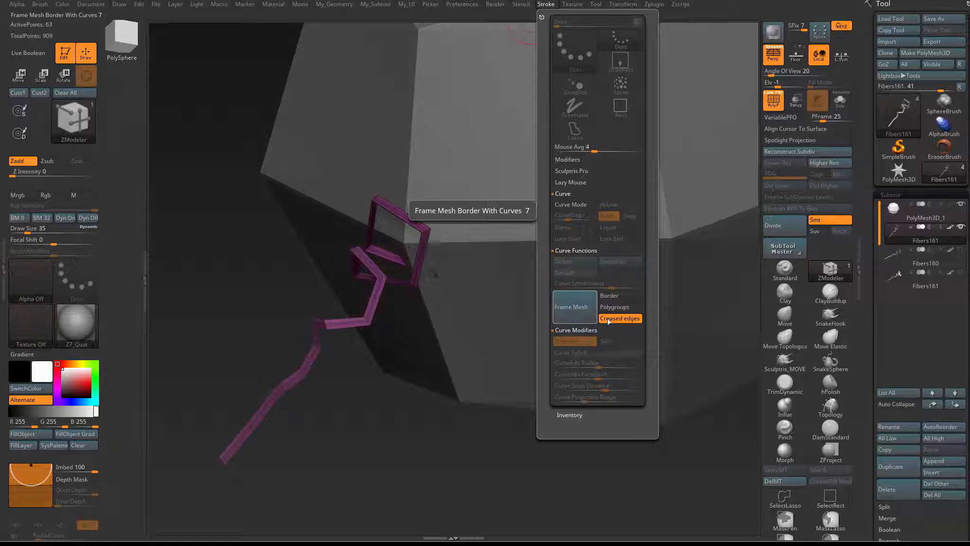
left_click(574, 306)
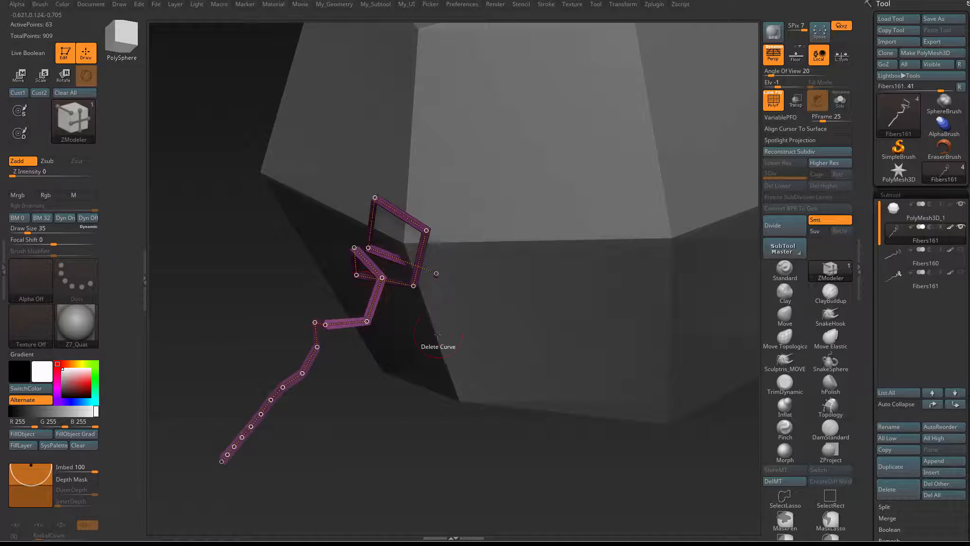
- Apply the DE_HairTubes brush to the framed curve to generate a hair tube along the fiber strip
right_click_drag(430, 350, 399, 283, "ctrl")
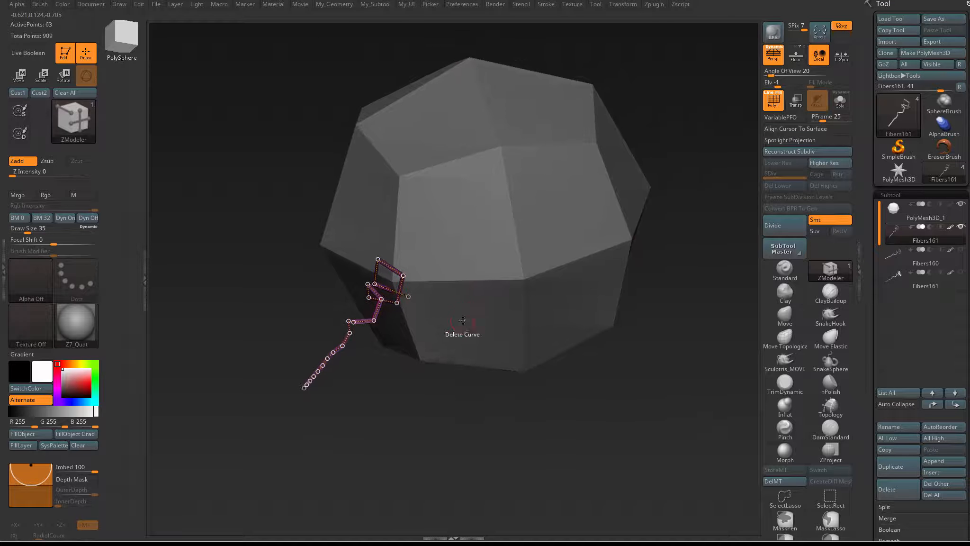
right_click(497, 297)
key("b")
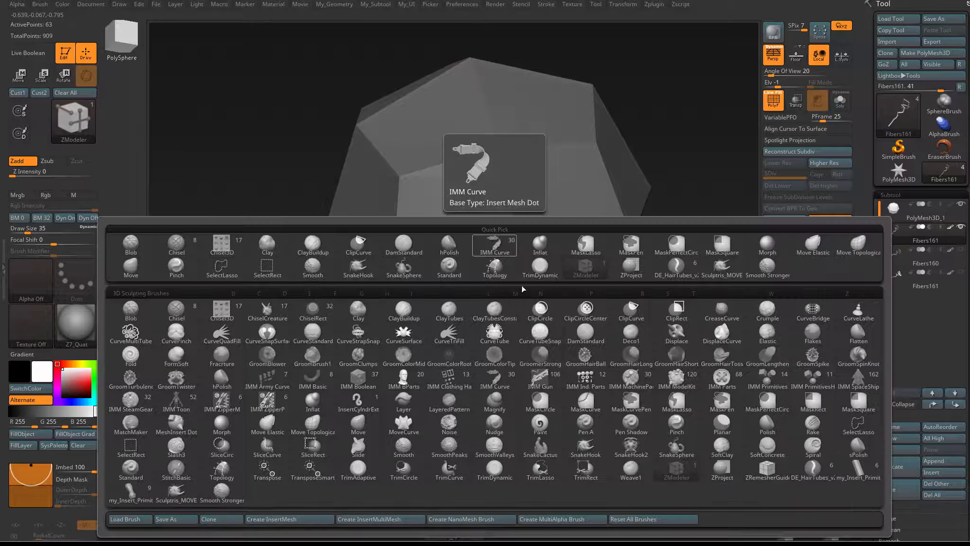
left_click(802, 474)
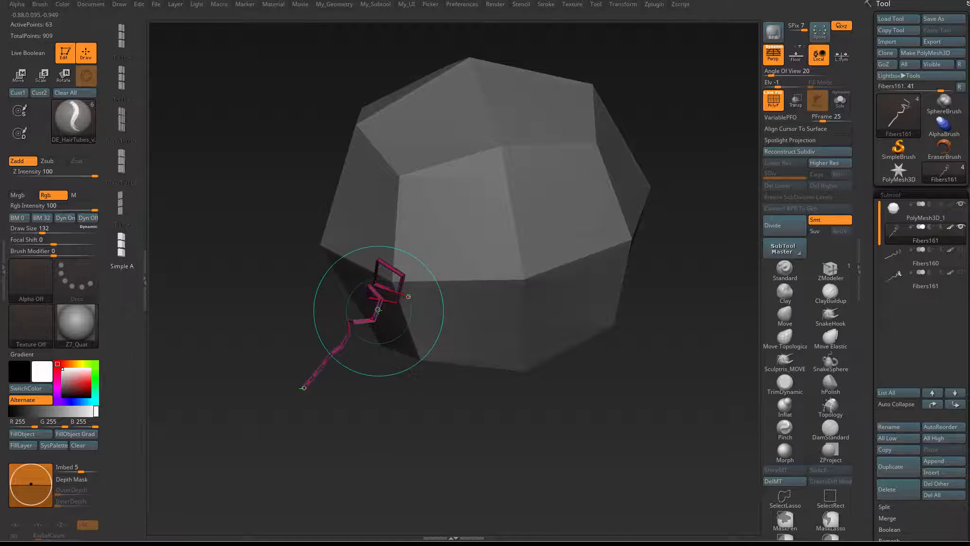
left_click(377, 311)
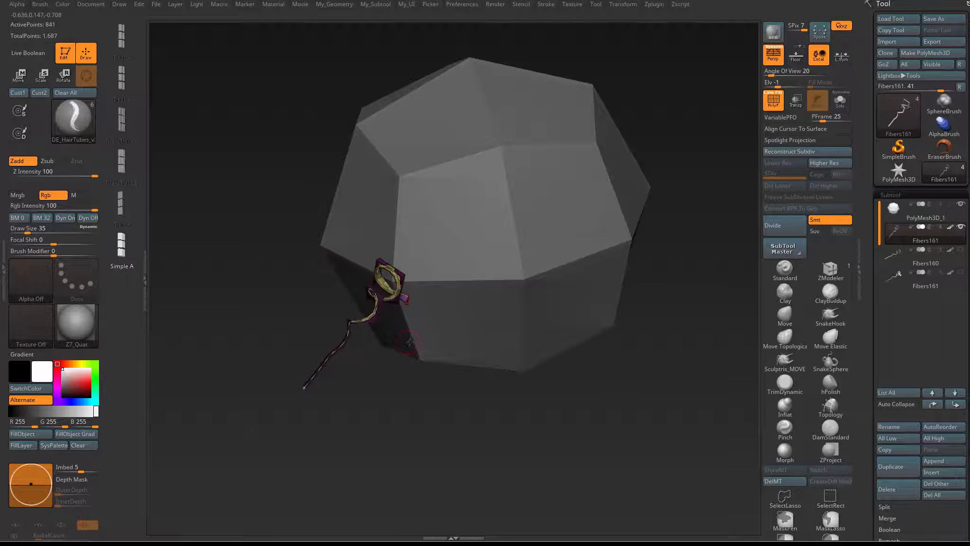
- Isolate the hair tube from the fiber strip and delete the hidden strip geometry
right_click_drag(392, 331, 450, 365, "ctrl")
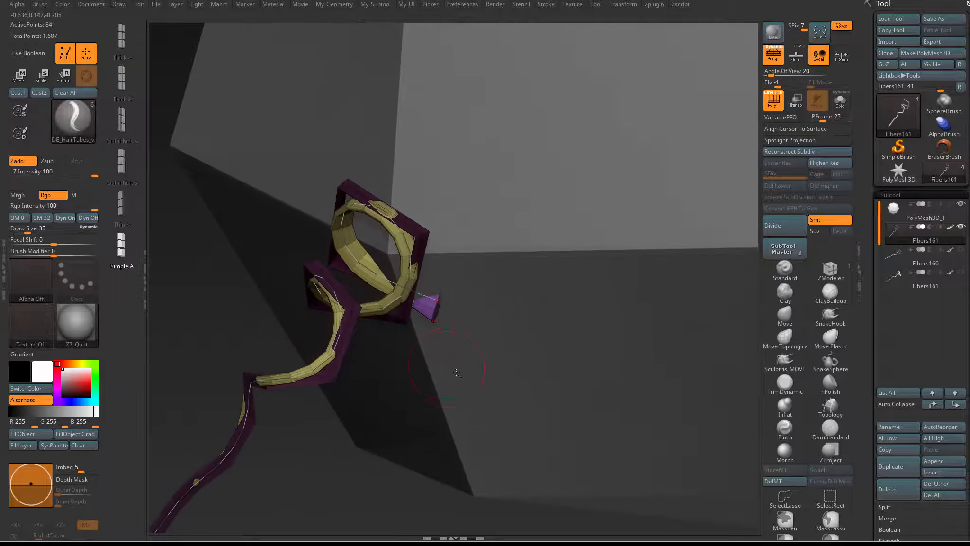
left_click(350, 331, "ctrl+shift")
left_click(349, 332, "ctrl+shift")
right_click_drag(503, 325, 474, 294, "ctrl")
right_click_drag(365, 340, 449, 262, "alt")
key("2")
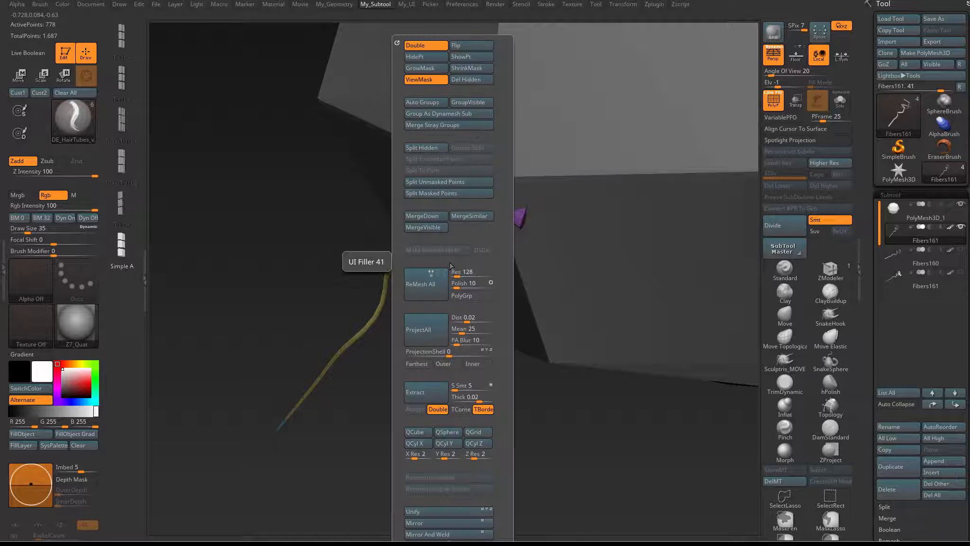
left_click(469, 81)
- Hide the PolyMesh3D_1 subtool and view the curled hair tube on its own from the other side
left_click(961, 205)
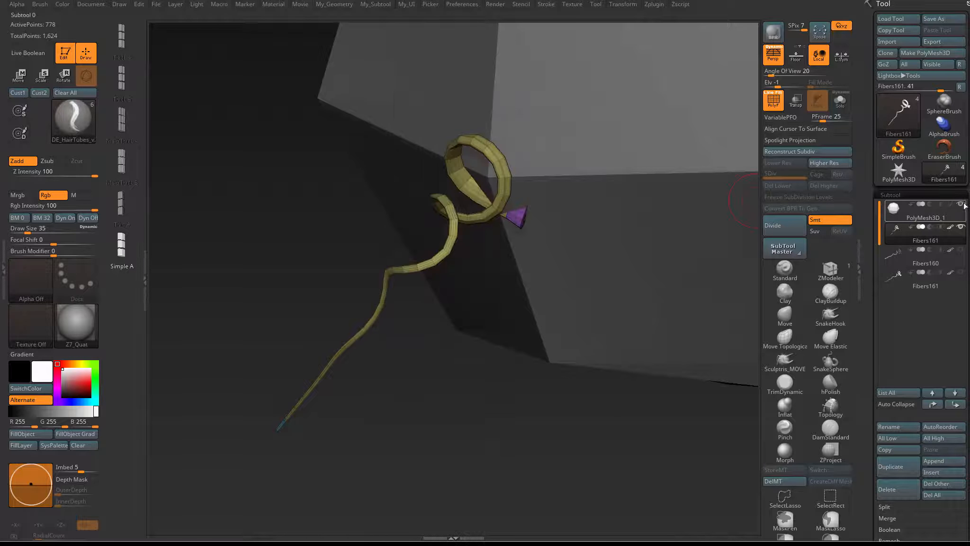
right_click_drag(477, 294, 450, 269)
left_click_drag(419, 271, 407, 275)
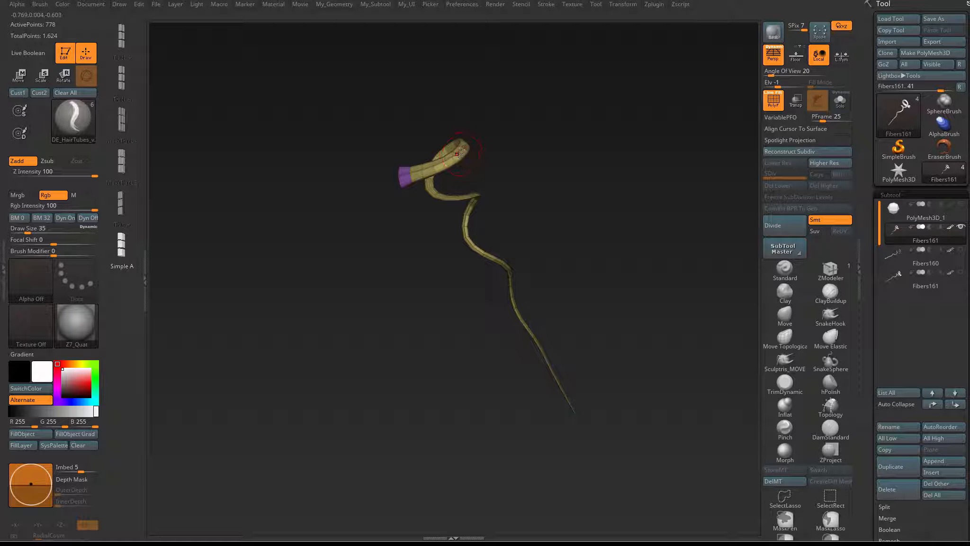
- Draw a second hair tube outward from the curl's upper bend and reshape its curve with a few bends
left_click_drag(513, 141, 385, 174, "alt")
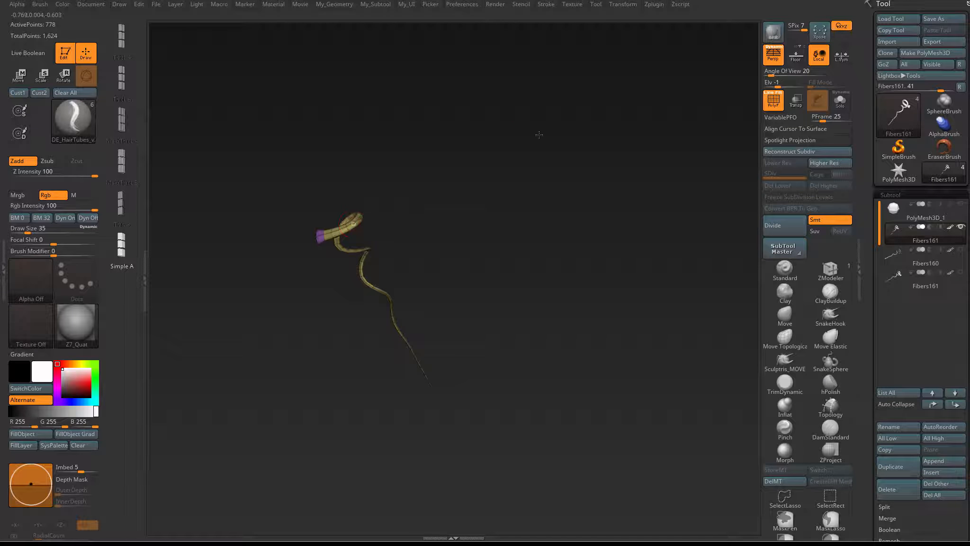
left_click_drag(538, 135, 591, 115)
mouse_move(400, 197)
left_mouse_down()
mouse_move(408, 177)
mouse_move(472, 190)
left_mouse_up()
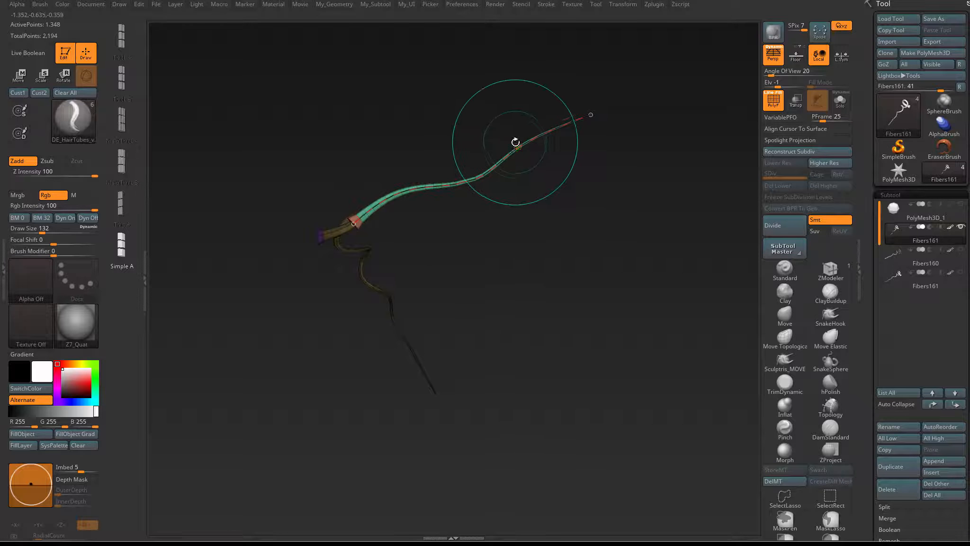
left_click_drag(385, 203, 390, 193)
left_click_drag(448, 184, 453, 192)
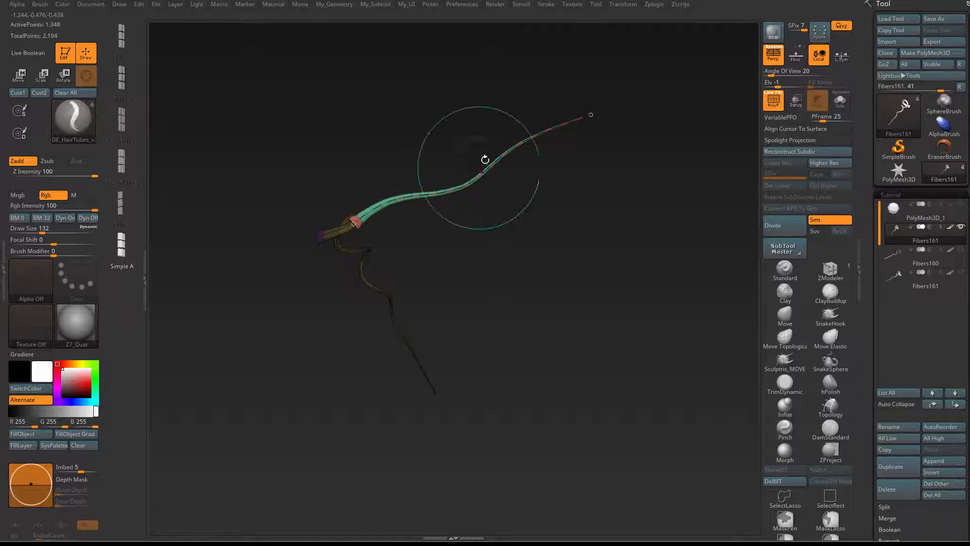
left_click(503, 154)
key("ctrl+z")
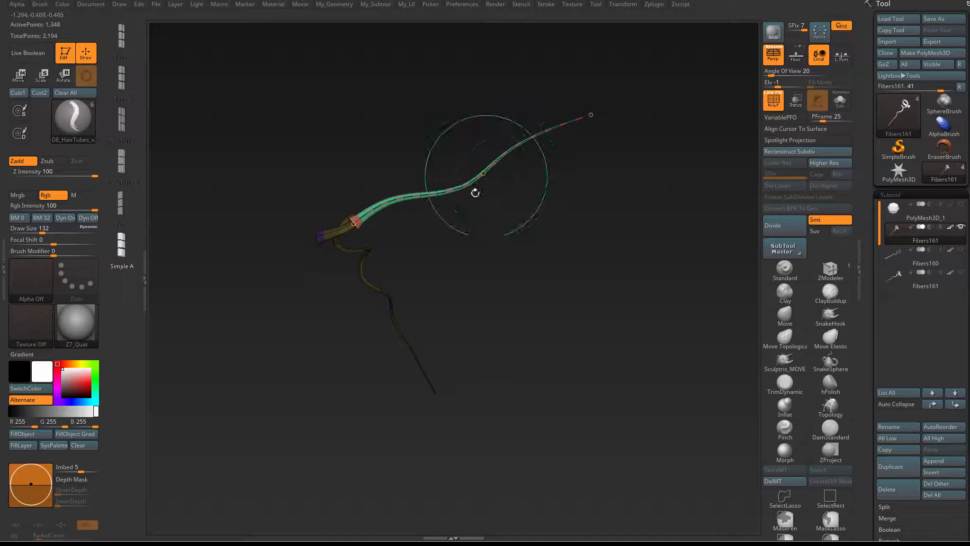
- Undo the second hair tube together with its curve edits, keeping only the original curl
right_click_drag(474, 193, 474, 217)
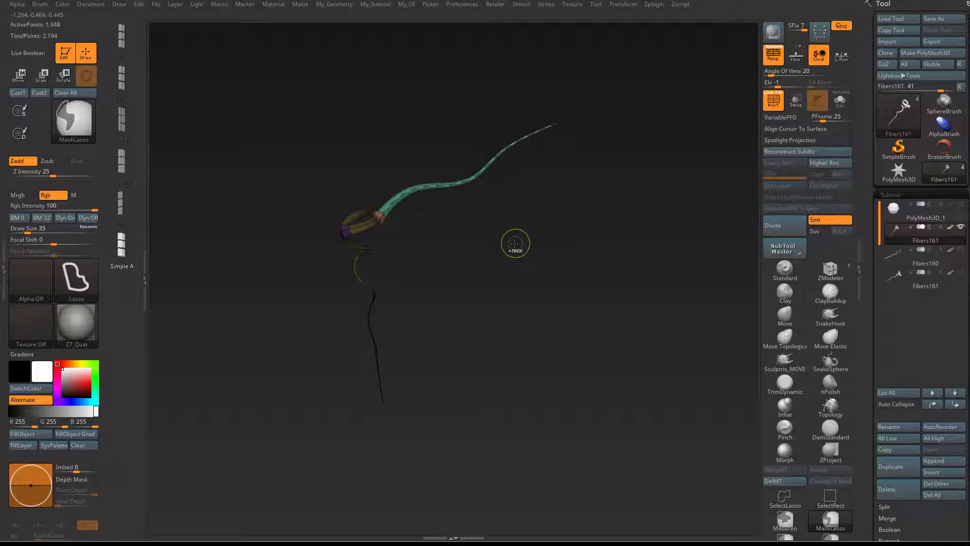
key("ctrl+z")
key("ctrl+z")
key("ctrl+z")
mouse_move(493, 257)
right_mouse_down()
mouse_move(430, 265)
mouse_move(456, 275)
mouse_move(446, 299)
mouse_move(497, 208)
mouse_move(461, 234)
mouse_move(458, 214)
mouse_move(448, 225)
mouse_move(466, 224)
mouse_move(468, 235)
mouse_move(527, 184)
mouse_move(494, 196)
right_mouse_up()
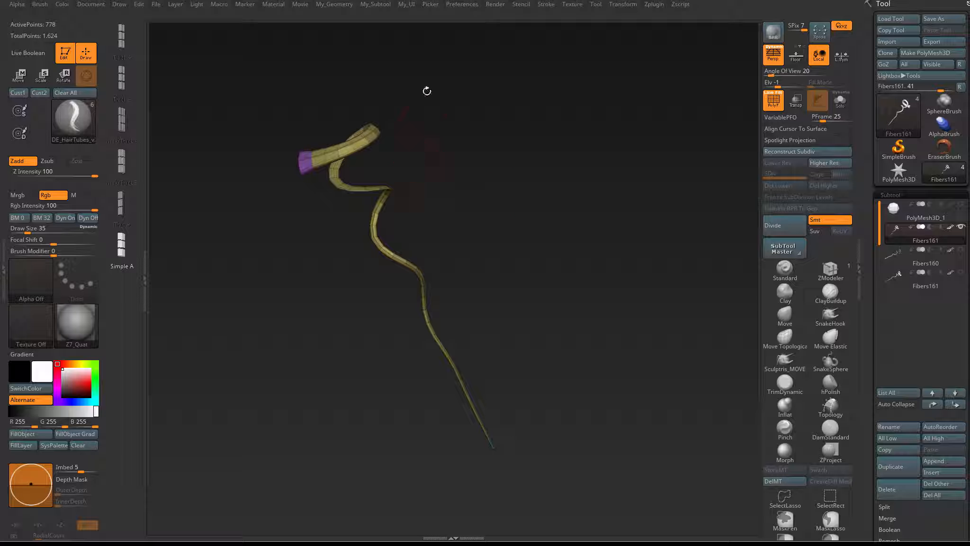
left_click(549, 6)
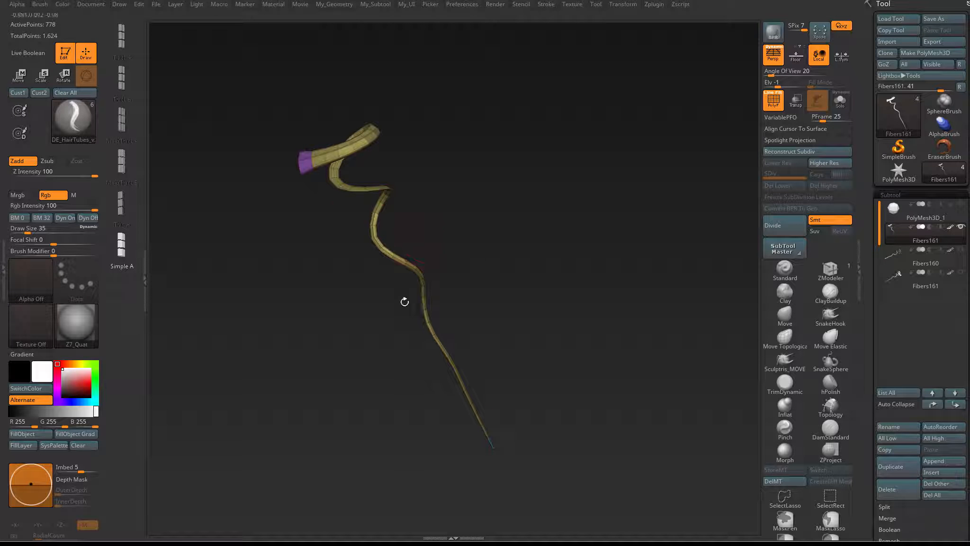
mouse_move(507, 230)
left_mouse_down()
mouse_move(472, 266)
mouse_move(482, 234)
mouse_move(499, 237)
left_mouse_up()
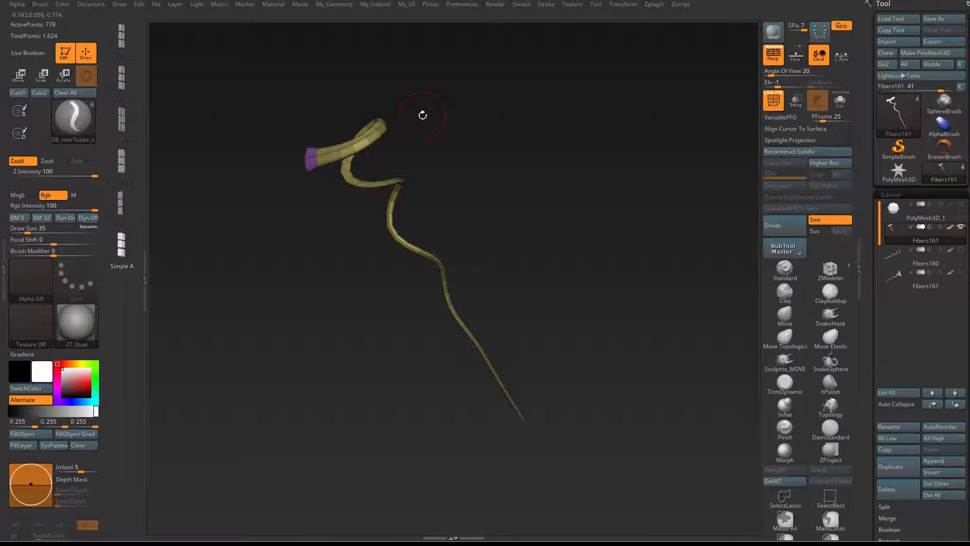
key("b")
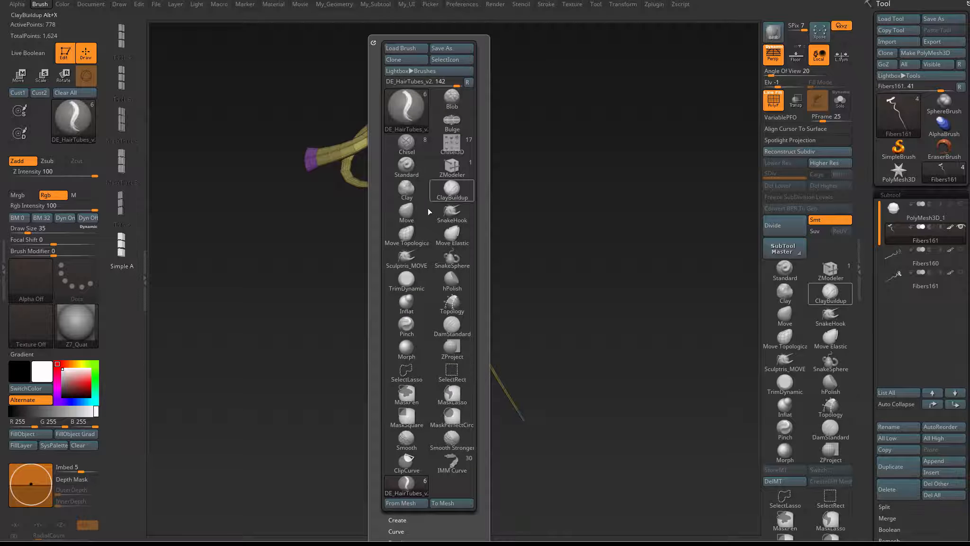
left_click_drag(375, 244, 385, 61)
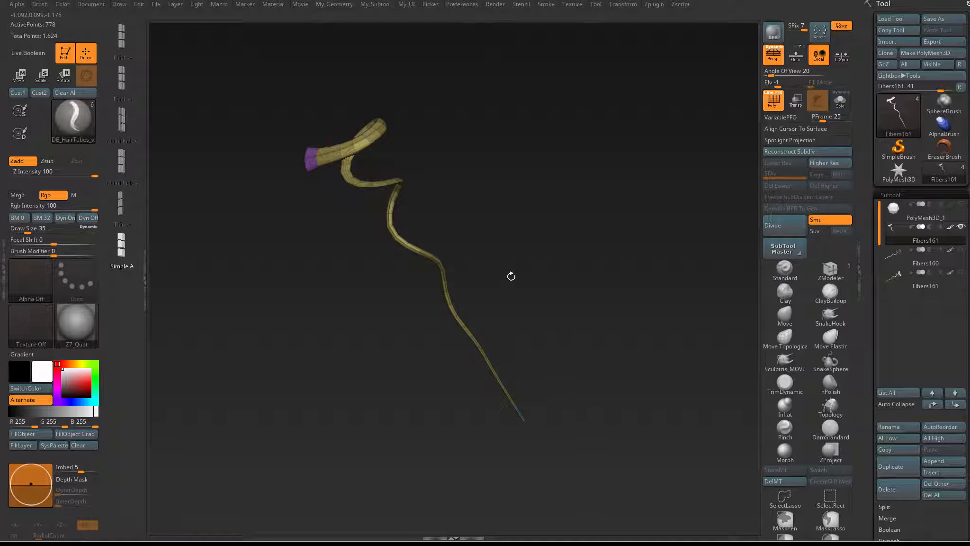
left_click_drag(482, 214, 563, 234)
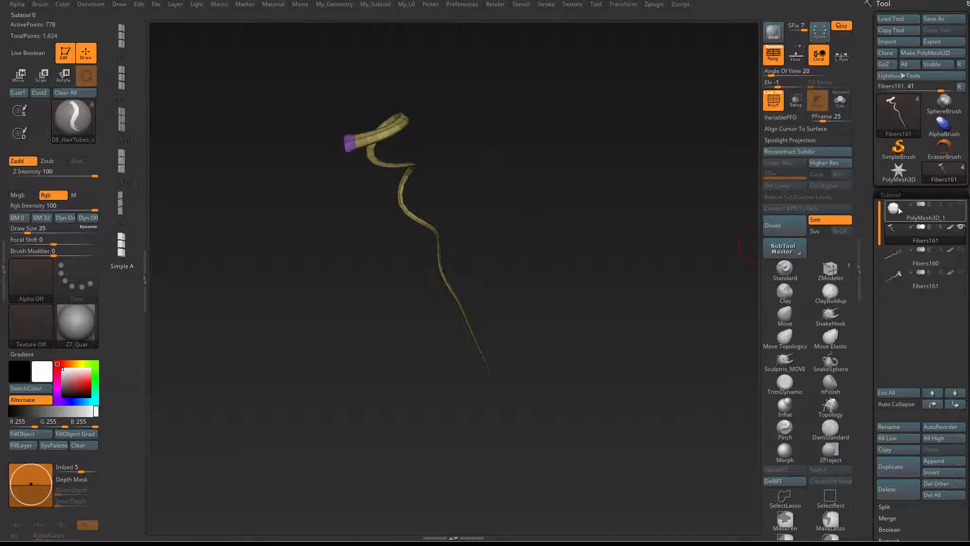
- Select the PolyMesh3D_1 subtool and turn on the FiberMesh preview for it
left_click(933, 221)
left_click(960, 228)
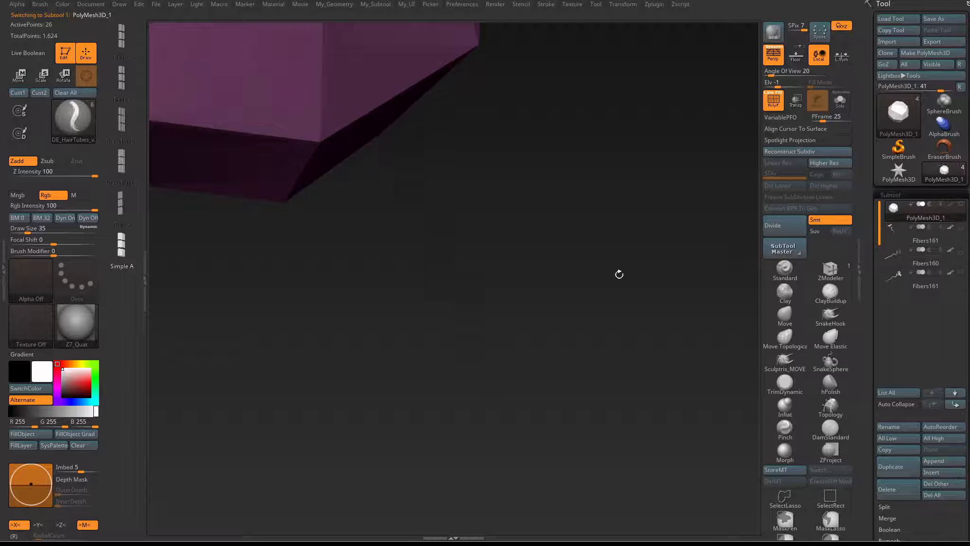
left_click_drag(570, 264, 687, 359, "alt")
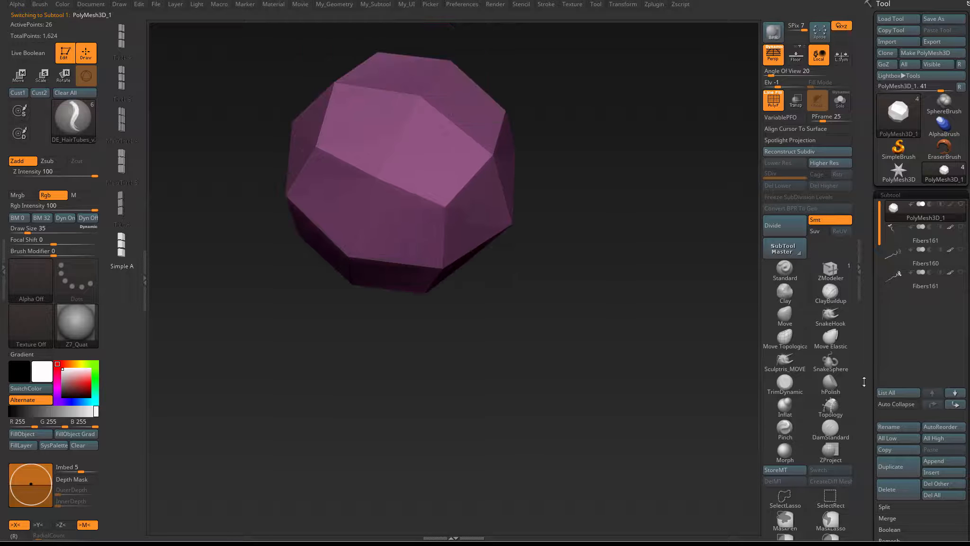
left_click_drag(864, 382, 874, 287)
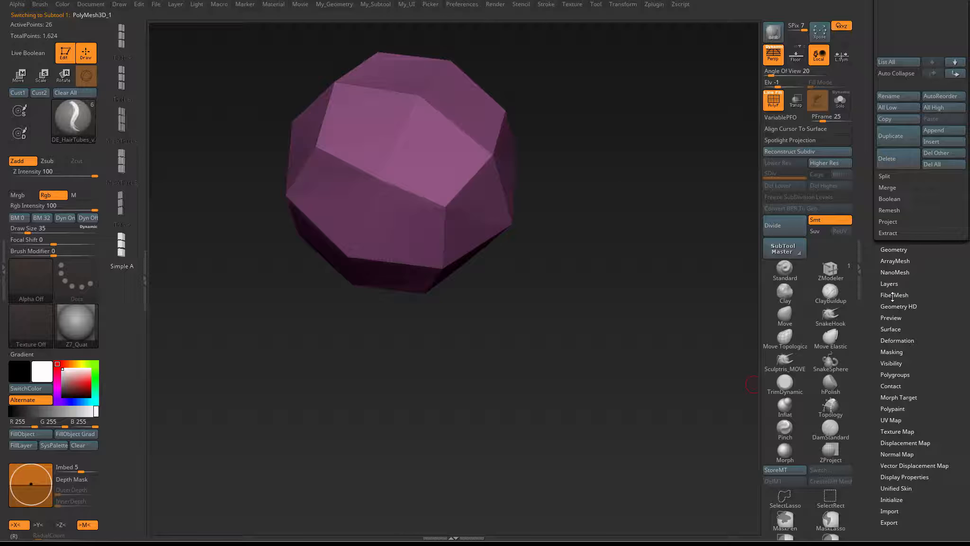
left_click(892, 295)
scroll(867, 217, "up", 8)
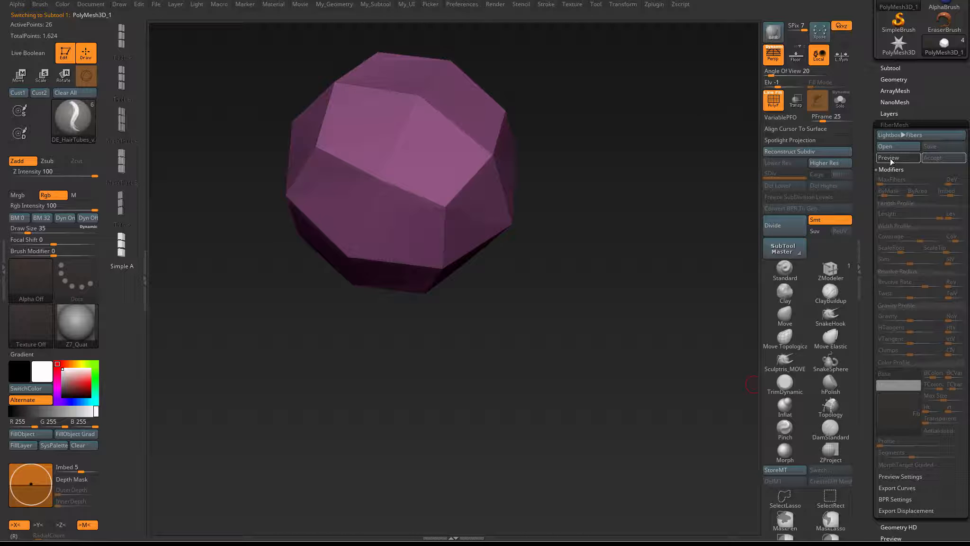
left_click(892, 159)
left_click_drag(651, 281, 646, 314)
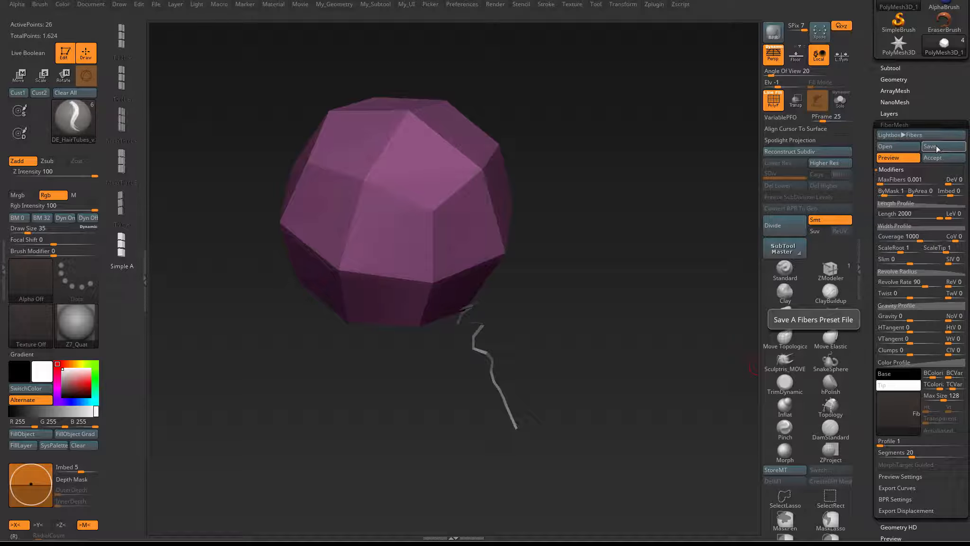
- Flatten the fiber Length Profile curve by raising its end point and lowering its start point
left_click(921, 182)
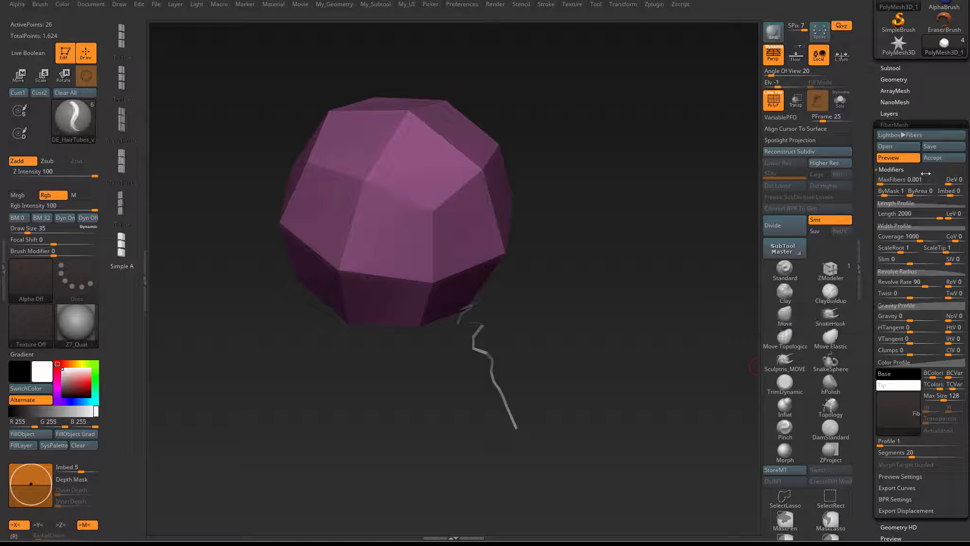
left_click(906, 205)
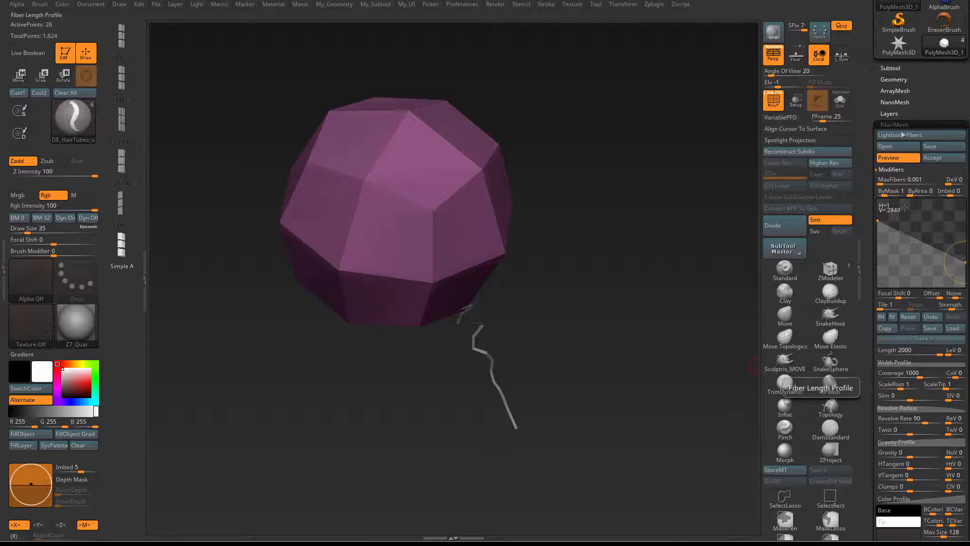
left_click_drag(964, 261, 959, 242)
left_click_drag(878, 220, 878, 233)
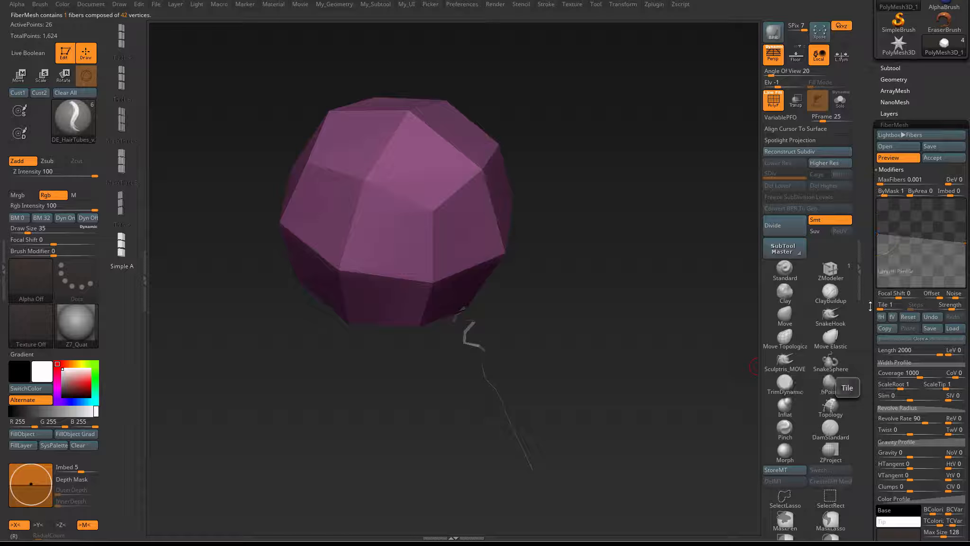
- Set the previewed fiber's Revolve Rate to 180
left_click_drag(870, 305, 864, 244)
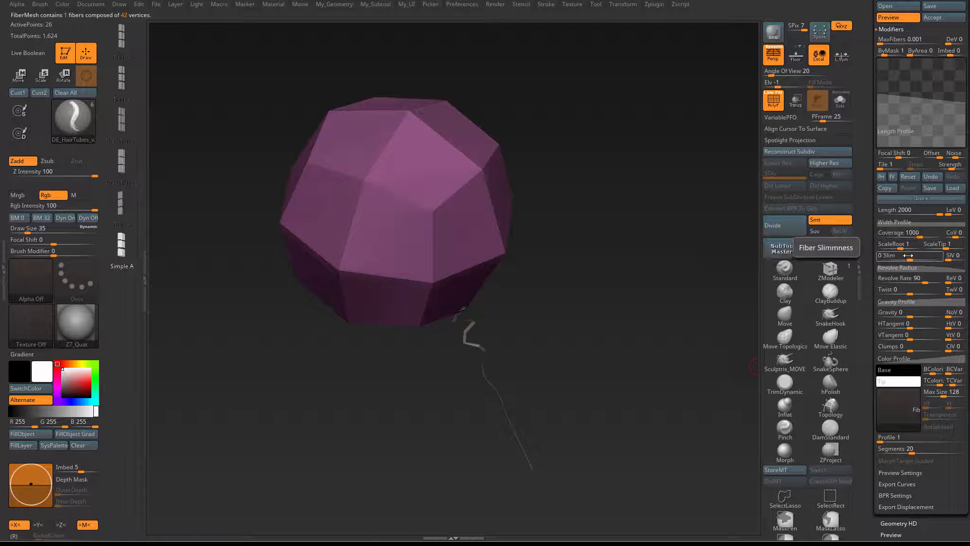
left_click(906, 278)
type("18")
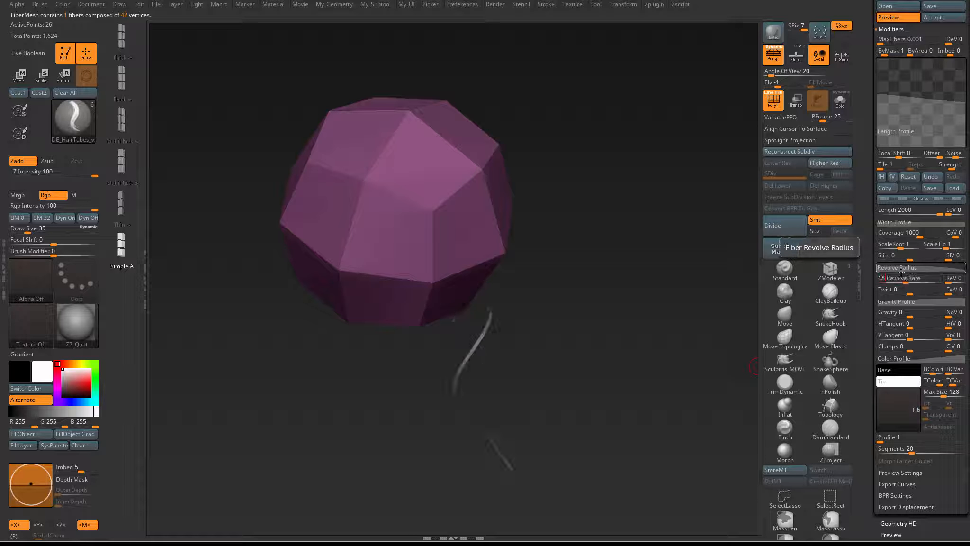
type("0")
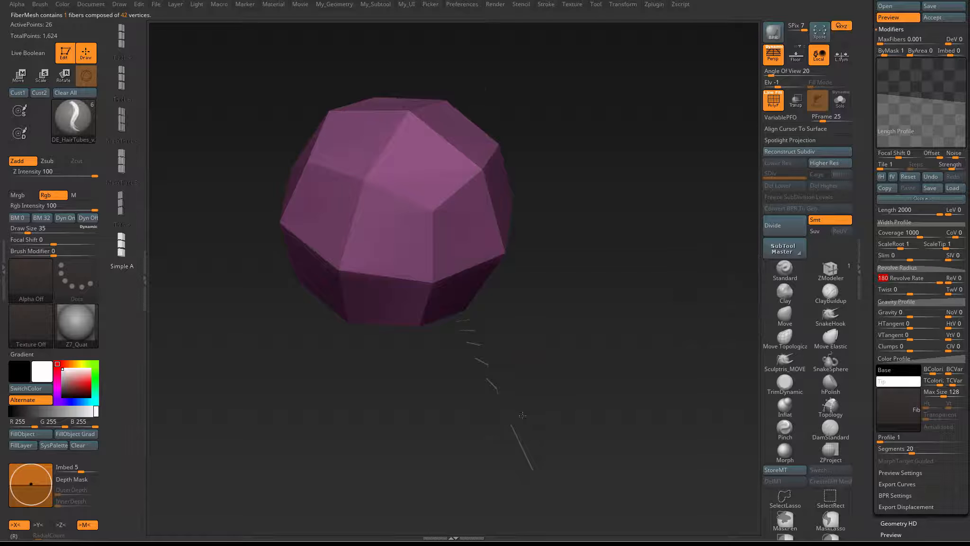
- Set the previewed fiber's segment count to 50 and inspect the curl from several sides
left_click_drag(536, 359, 596, 347, "alt")
left_click_drag(901, 448, 893, 448)
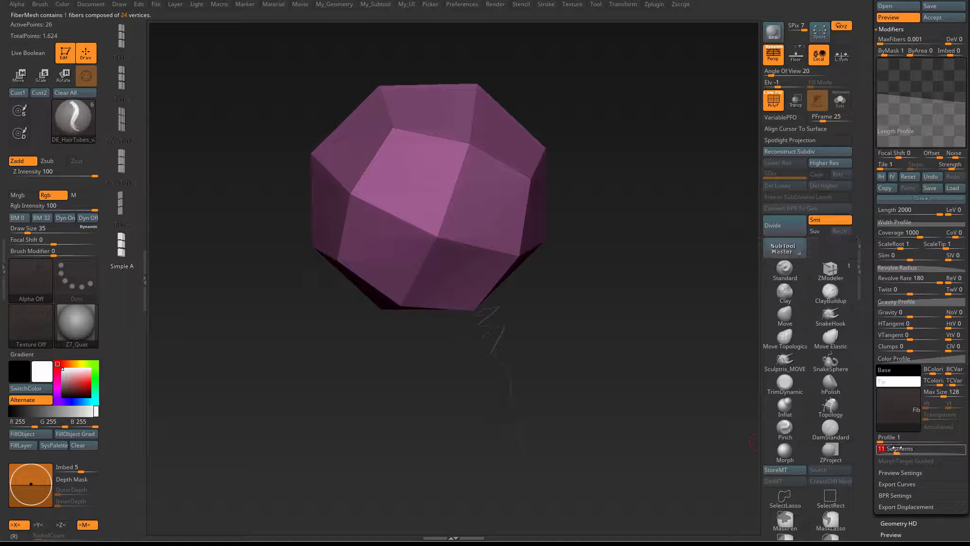
key("Return")
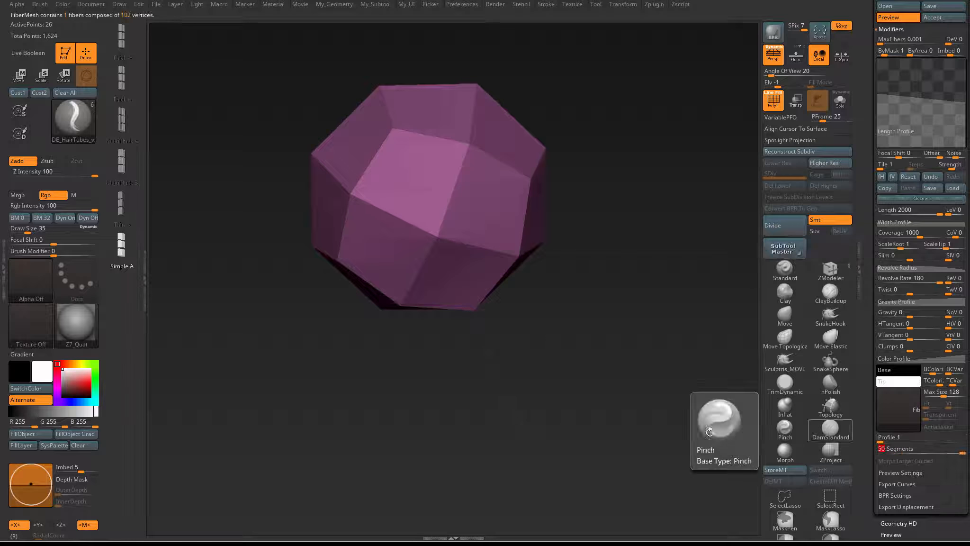
left_click_drag(530, 366, 410, 247, "alt")
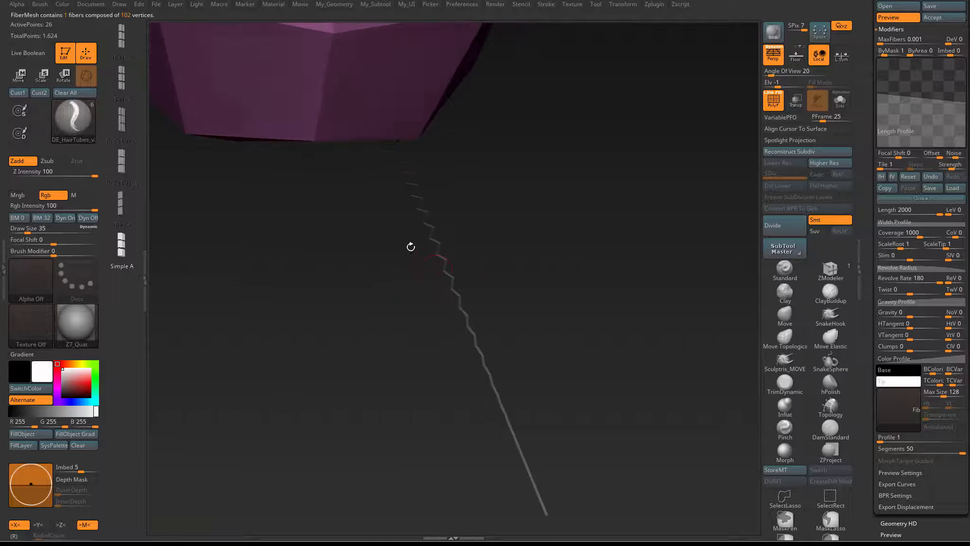
mouse_move(530, 276)
left_mouse_down()
mouse_move(502, 253)
mouse_move(645, 330)
left_mouse_up()
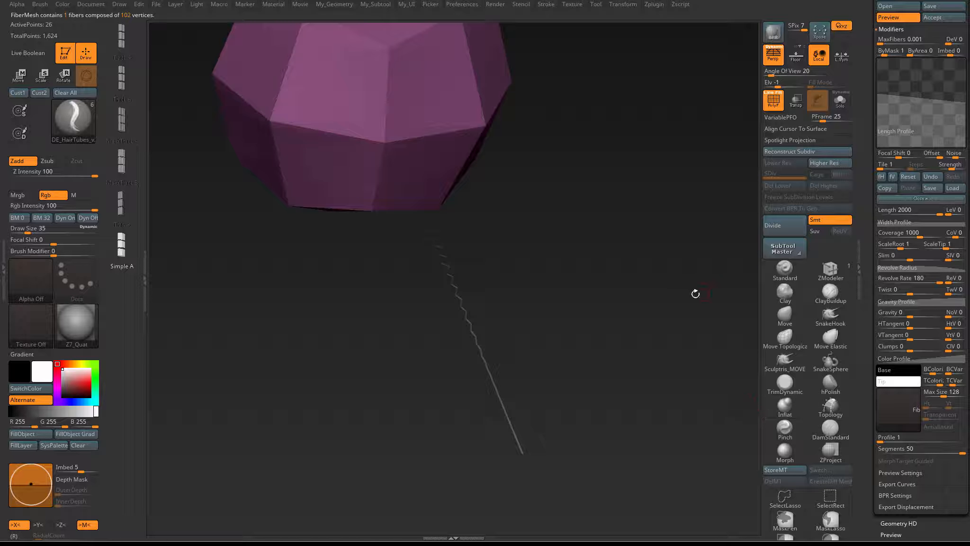
mouse_move(694, 289)
left_mouse_down()
mouse_move(626, 277)
mouse_move(606, 317)
left_mouse_up()
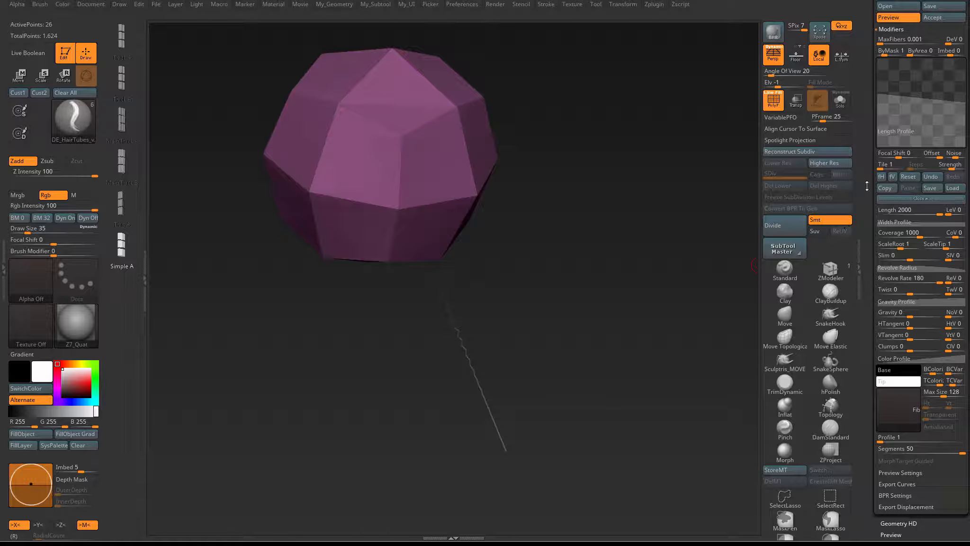
- Reset the fiber's Revolve Radius curve and raise its start point to about 0.8 so it slopes down toward the end
scroll(914, 284, "up", 3)
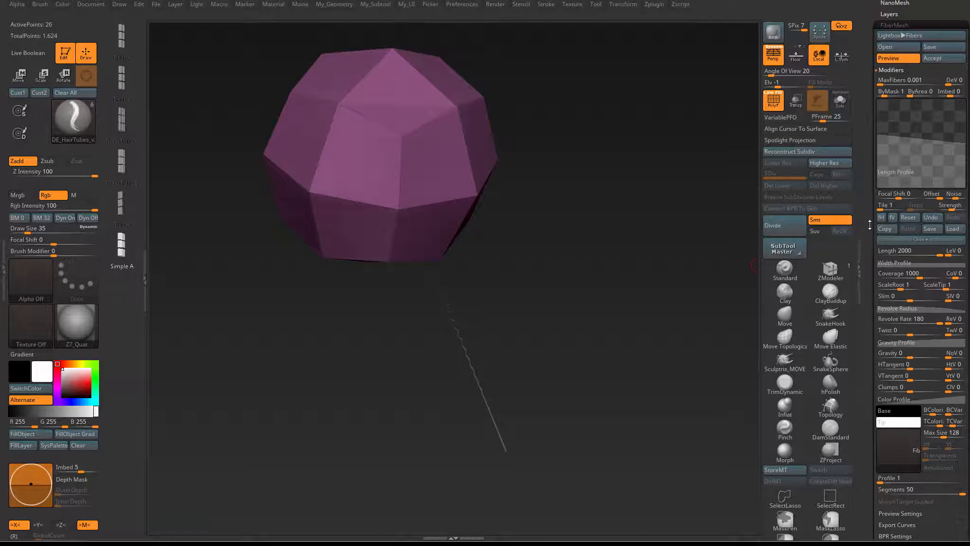
left_click(898, 318)
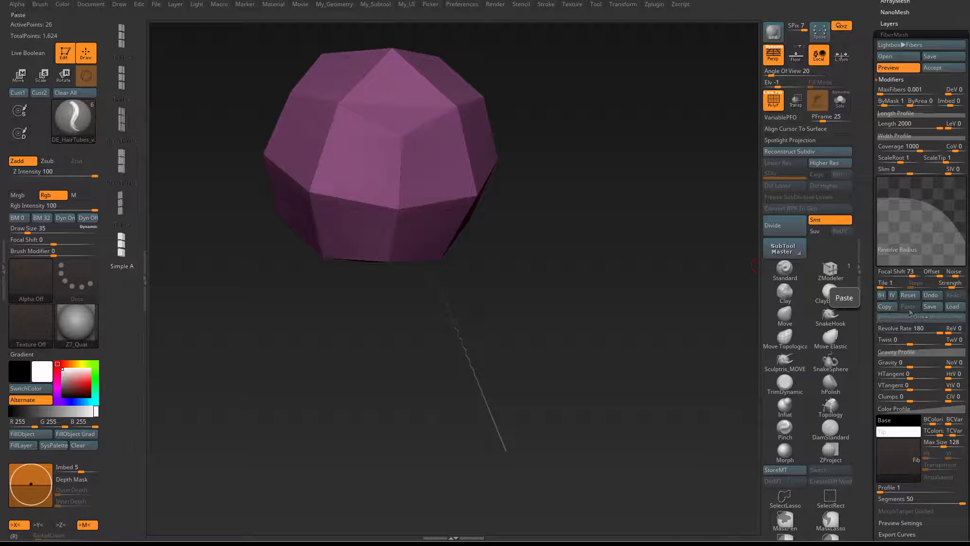
mouse_move(878, 197)
left_mouse_down()
mouse_move(878, 214)
mouse_move(878, 188)
left_mouse_up()
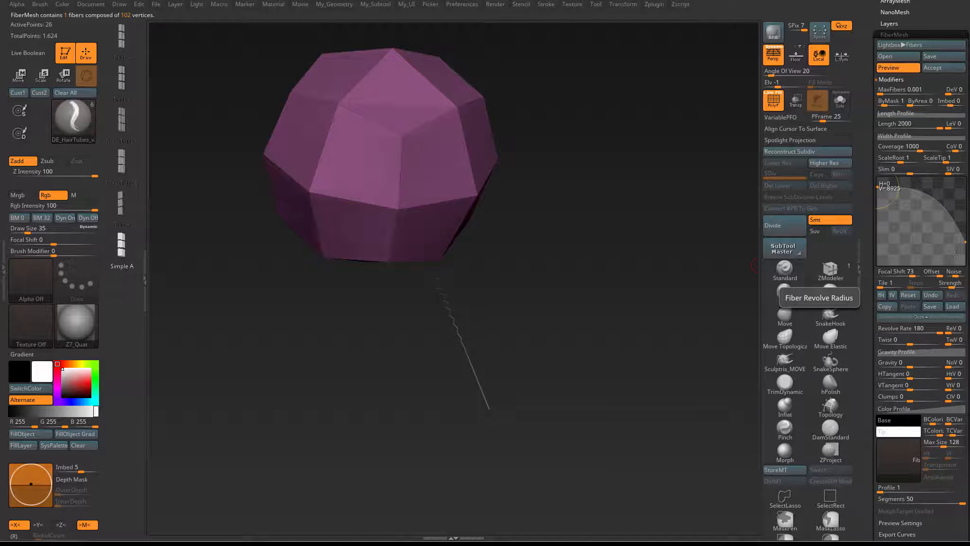
left_click_drag(965, 242, 964, 228)
left_click(910, 294)
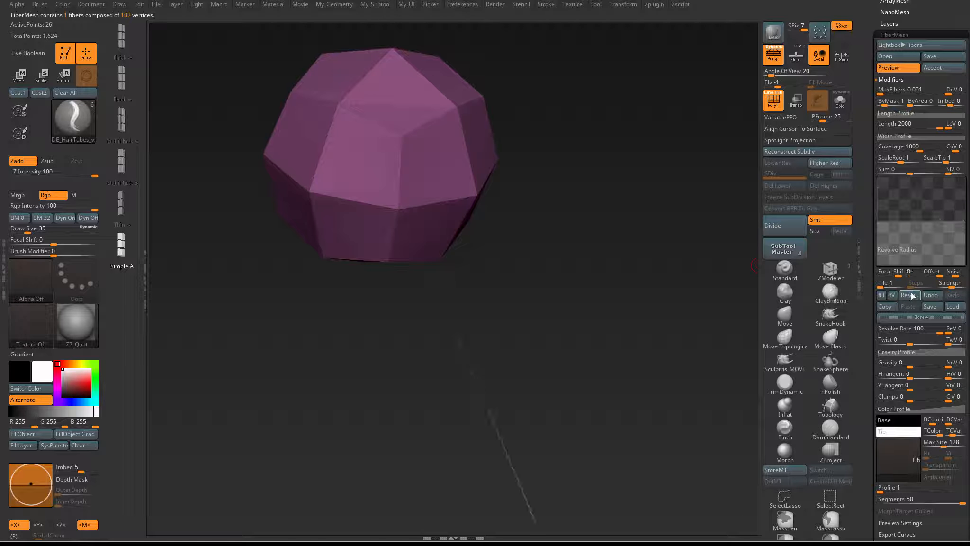
left_click_drag(879, 221, 880, 202)
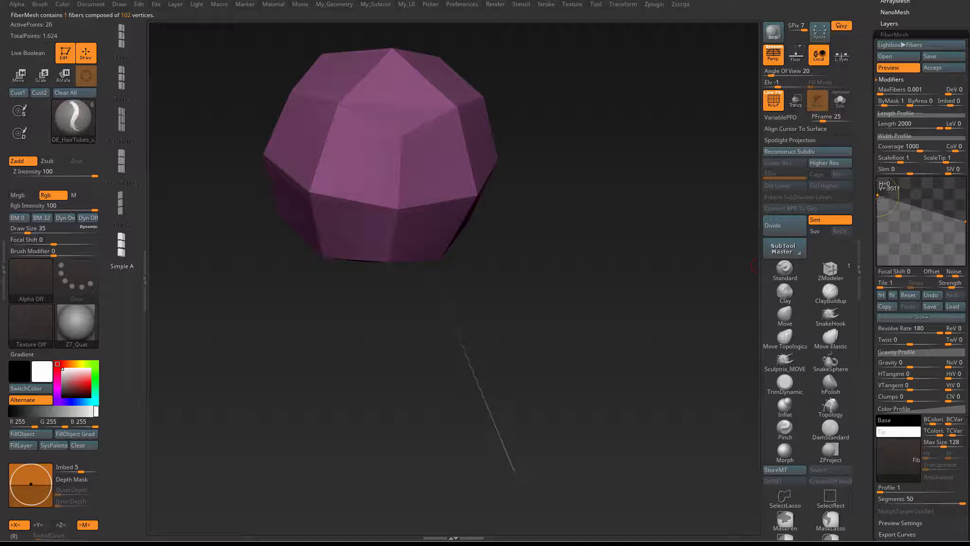
left_click_drag(566, 350, 592, 337)
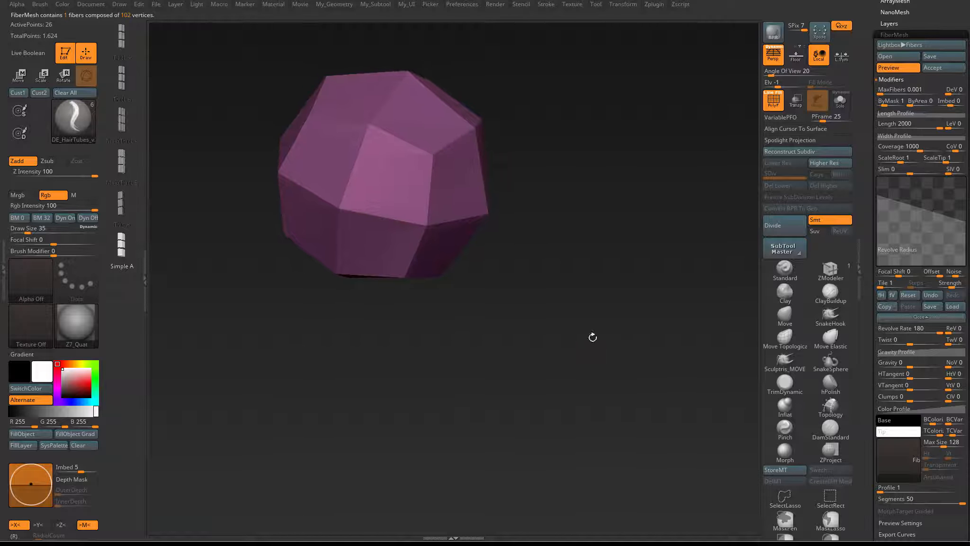
- Lower the start point of the fiber's Length Profile curve to about 0.3 and inspect the strand up close
left_click(895, 112)
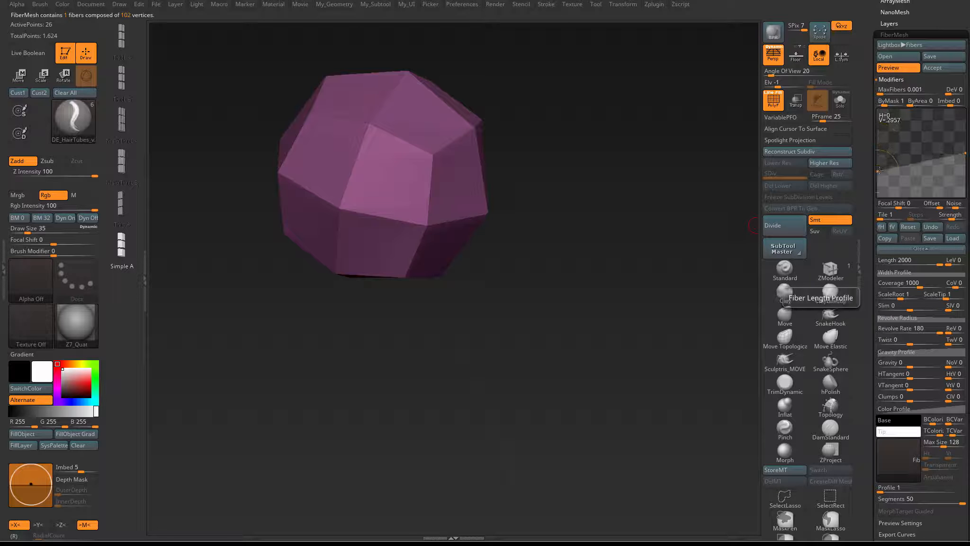
left_click_drag(456, 310, 477, 208, "alt")
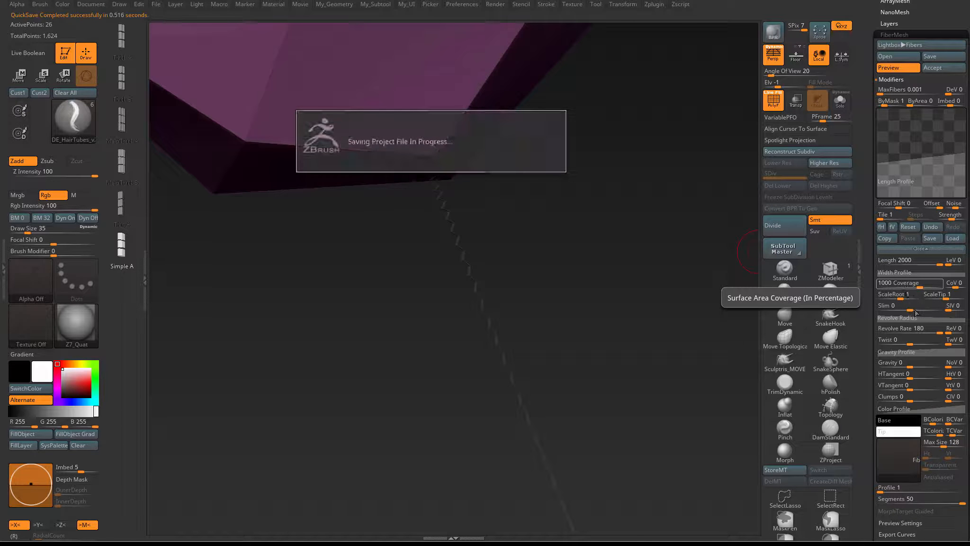
- Try a Revolve Rate of 90 on the previewed fiber, then set it to 45
left_click(890, 68)
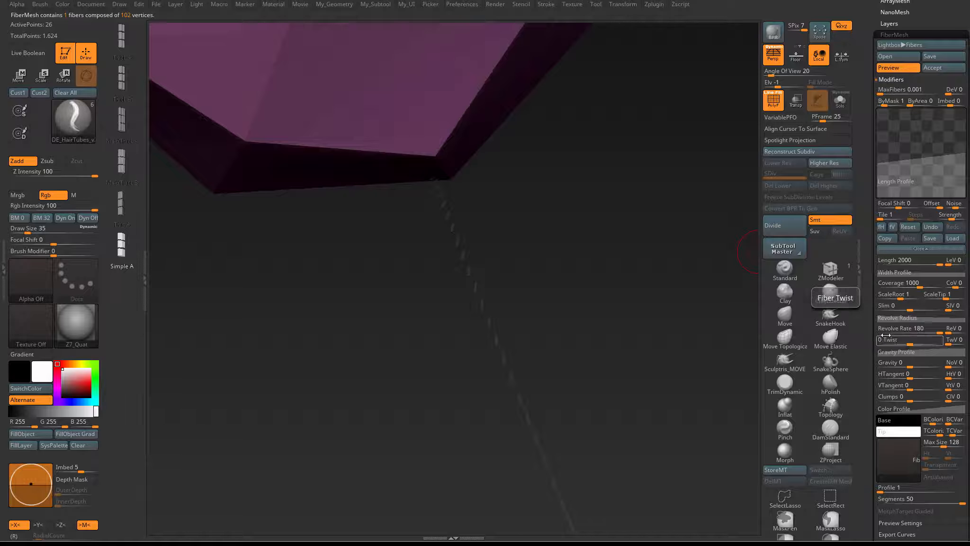
left_click_drag(880, 334, 899, 327)
type("90")
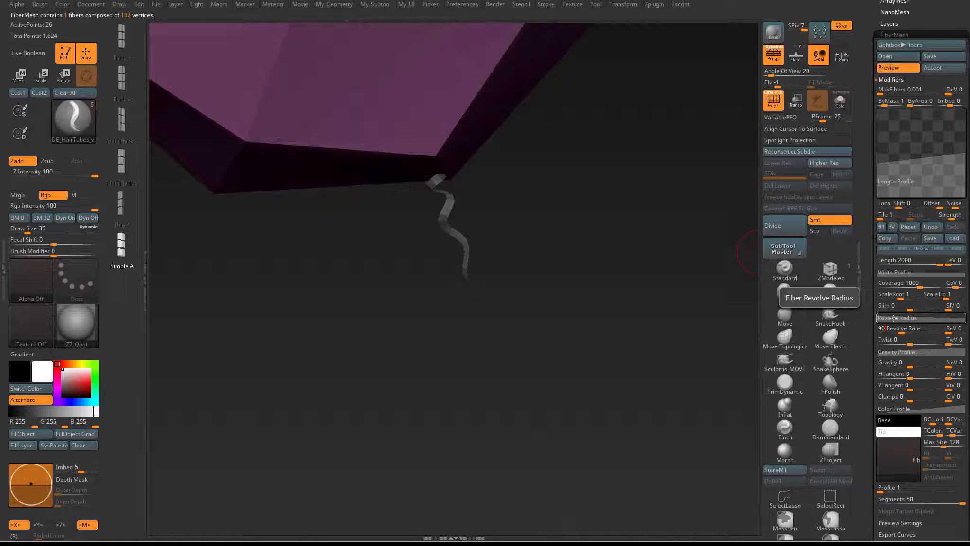
key("Return")
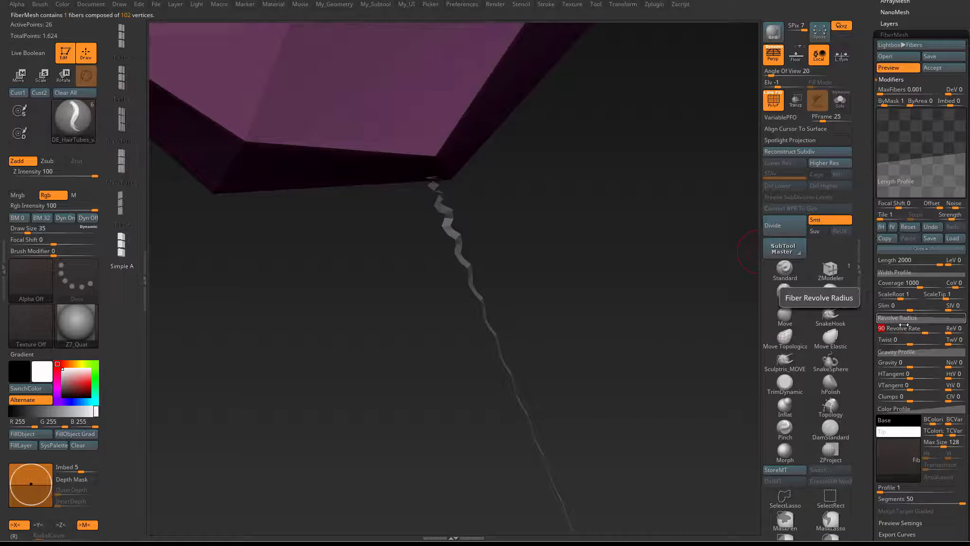
key("Return")
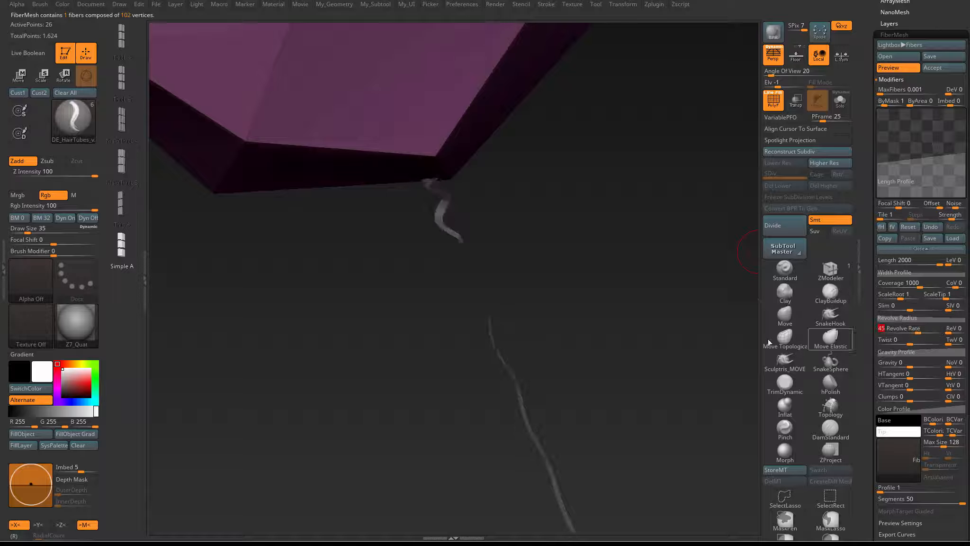
left_click_drag(557, 262, 621, 266)
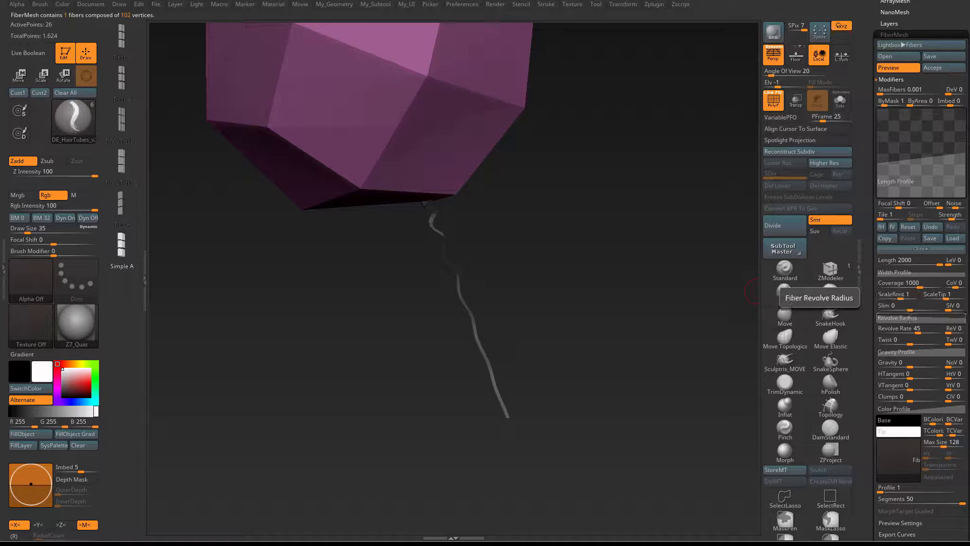
- Raise the end point of the Revolve Radius curve and reshape the Length Profile curve to slope down from start to end
left_click(909, 273)
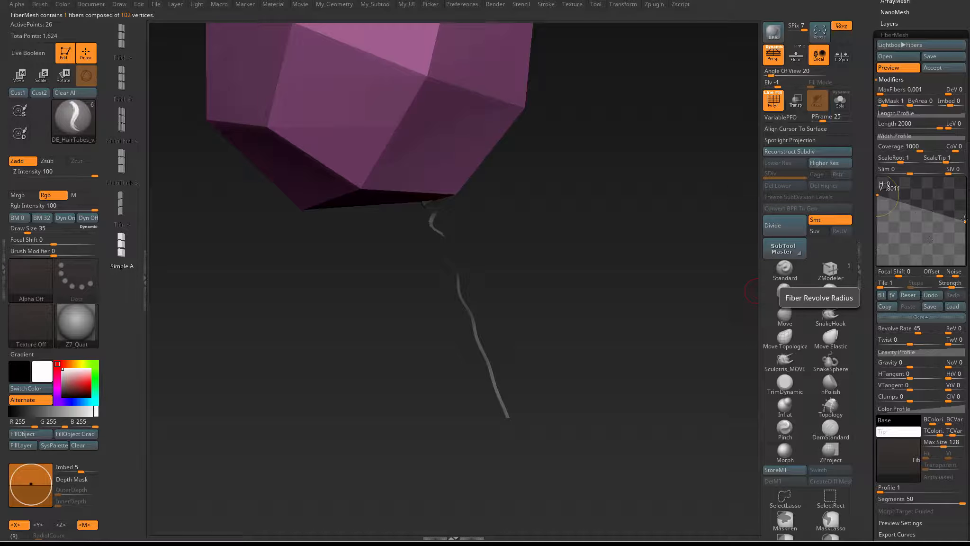
left_click_drag(964, 221, 964, 206)
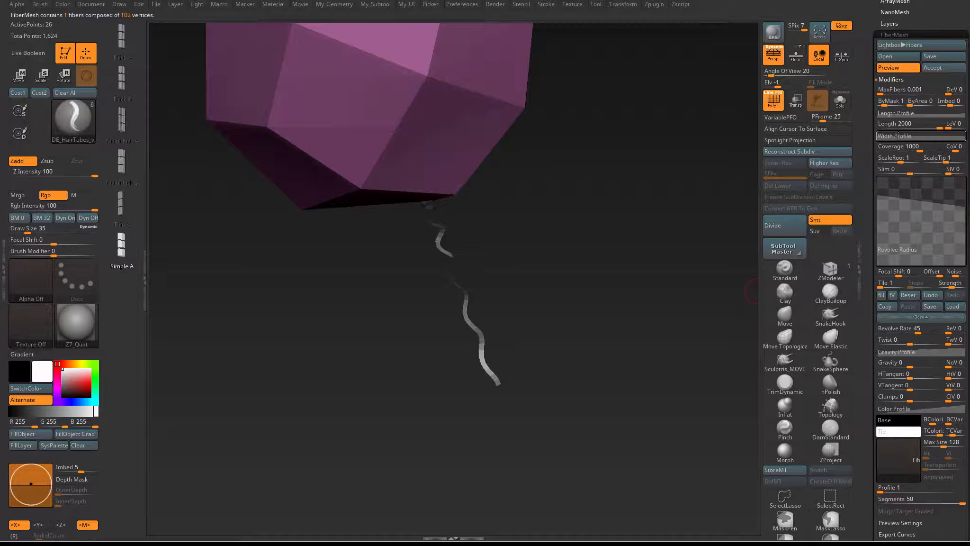
left_click(895, 112)
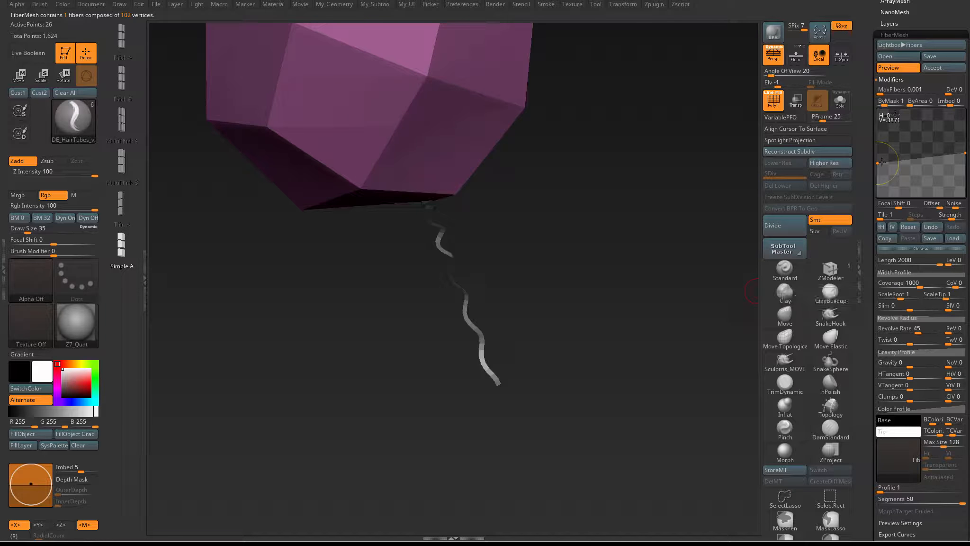
left_click_drag(877, 162, 878, 152)
left_click_drag(967, 153, 964, 162)
left_click_drag(610, 260, 600, 258)
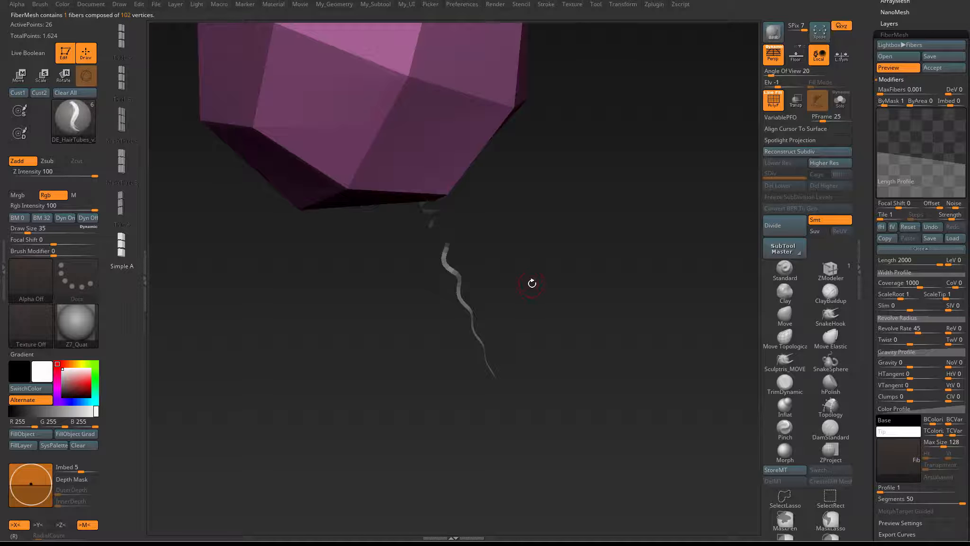
left_click_drag(528, 275, 475, 262)
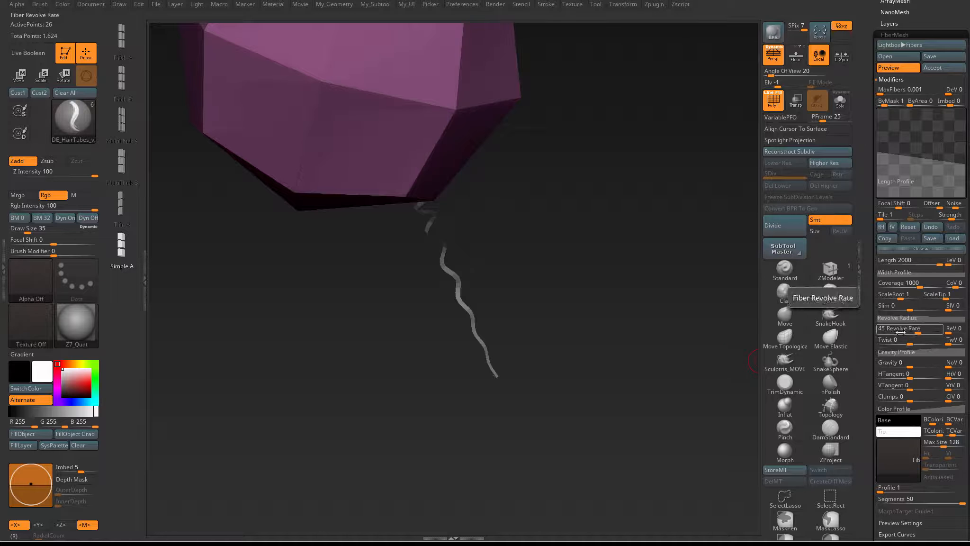
- Accept the previewed fiber as its own subtool and duplicate that subtool
left_click(937, 68)
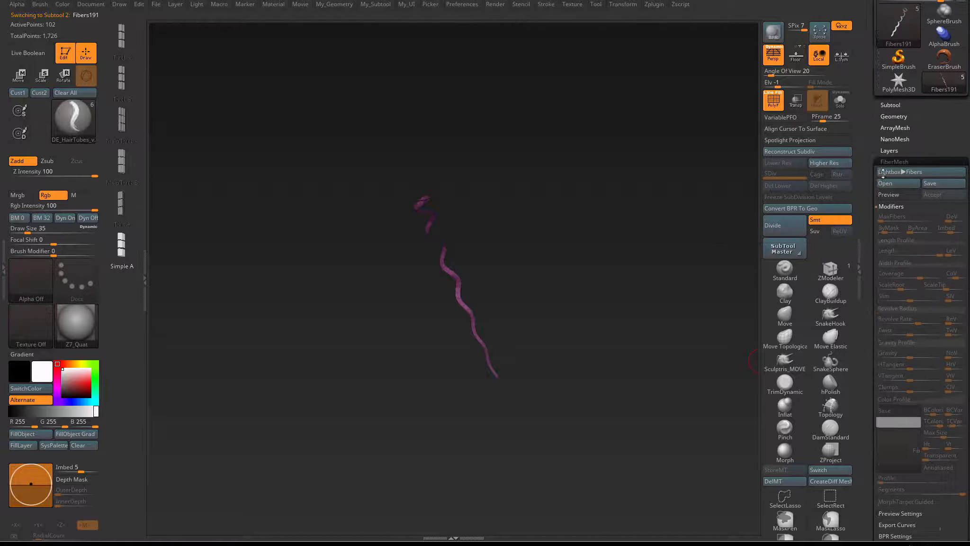
left_click_drag(883, 173, 889, 226)
left_click(890, 194)
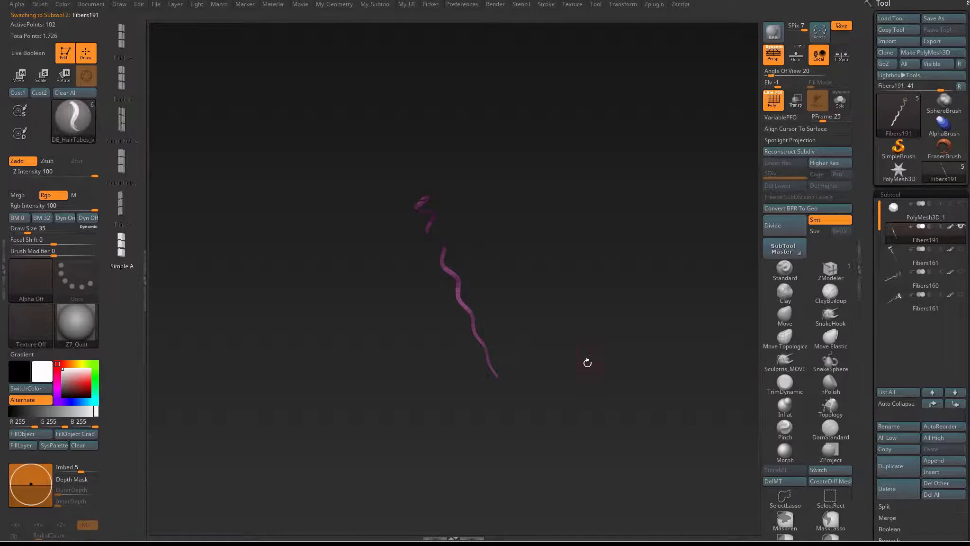
left_click(904, 468)
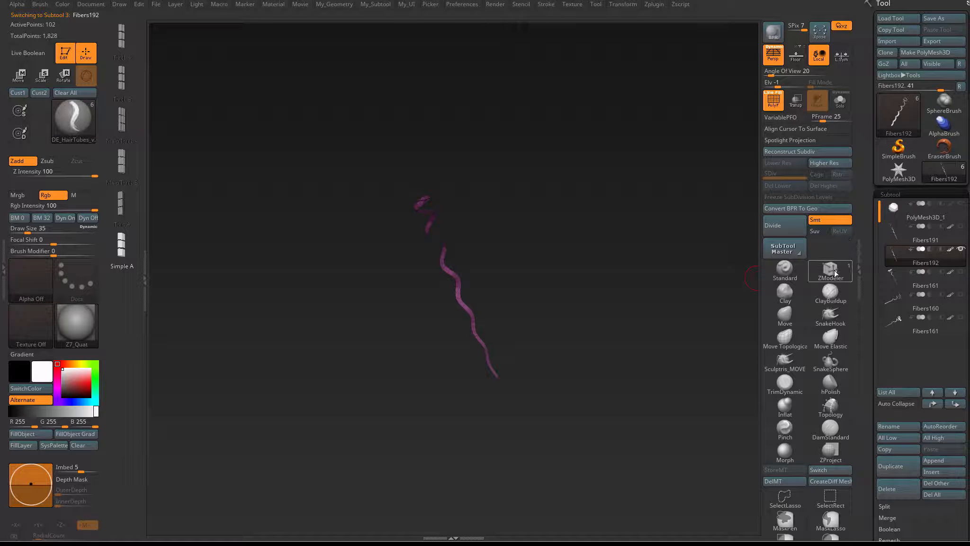
mouse_move(504, 286)
left_mouse_down()
mouse_move(536, 332)
mouse_move(531, 210)
mouse_move(520, 245)
mouse_move(538, 248)
left_mouse_up()
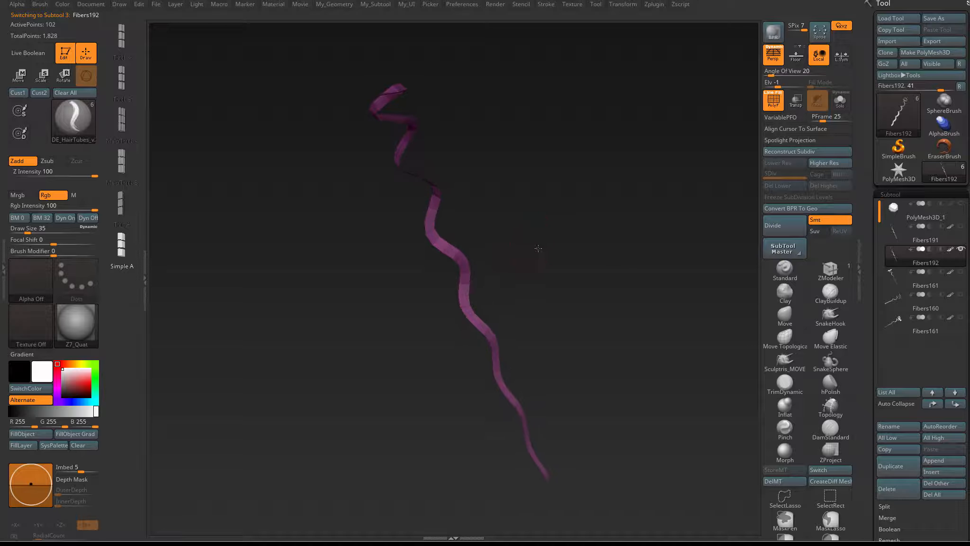
- Insert a single edge loop lengthwise along the duplicated strand with ZModeler and crease the complete loop
left_click(830, 268)
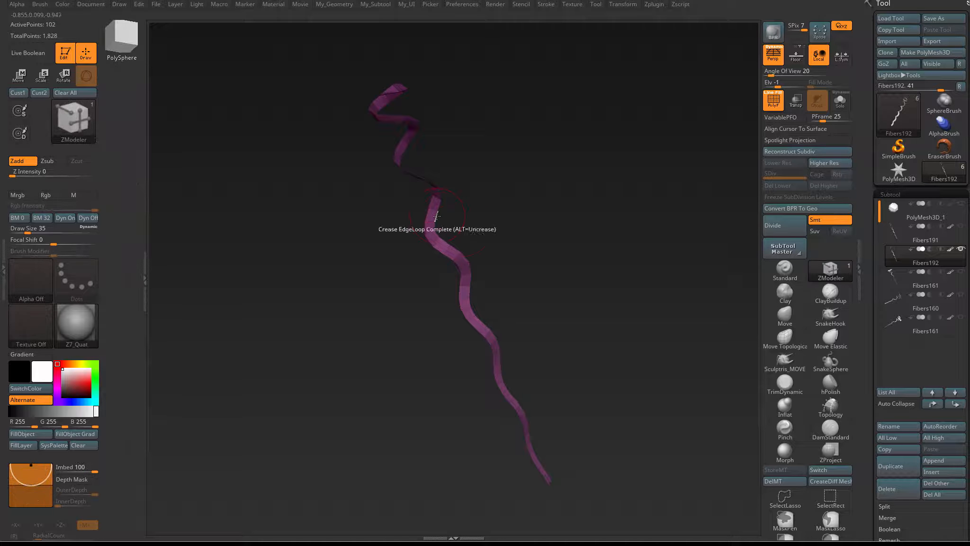
right_click_drag(450, 244, 455, 309, "ctrl")
key("space")
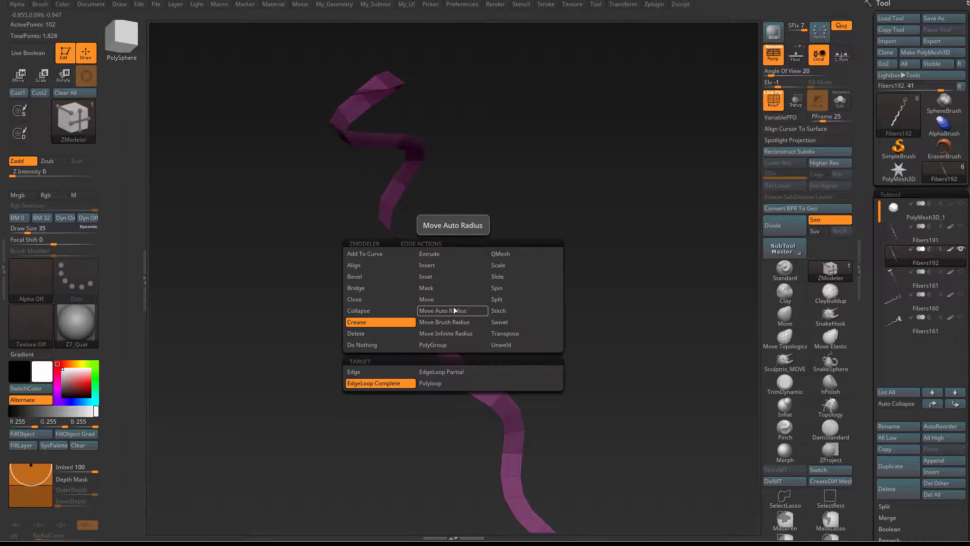
left_click(438, 267)
left_click(452, 308)
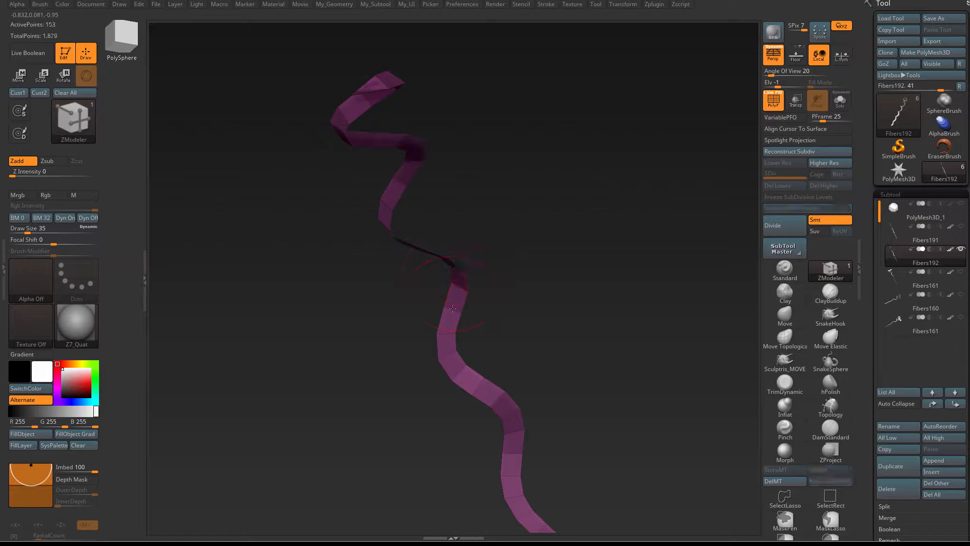
key("space")
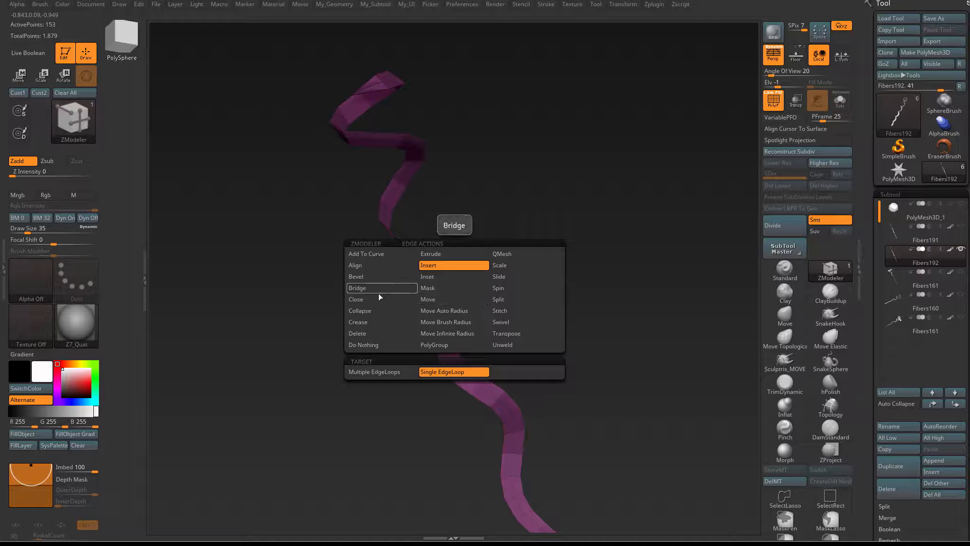
left_click(377, 321)
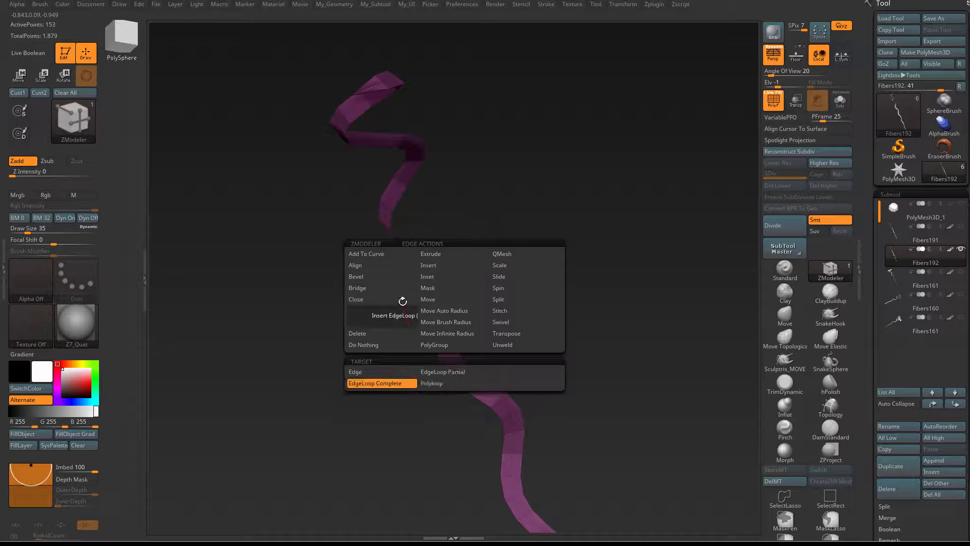
left_click(455, 302)
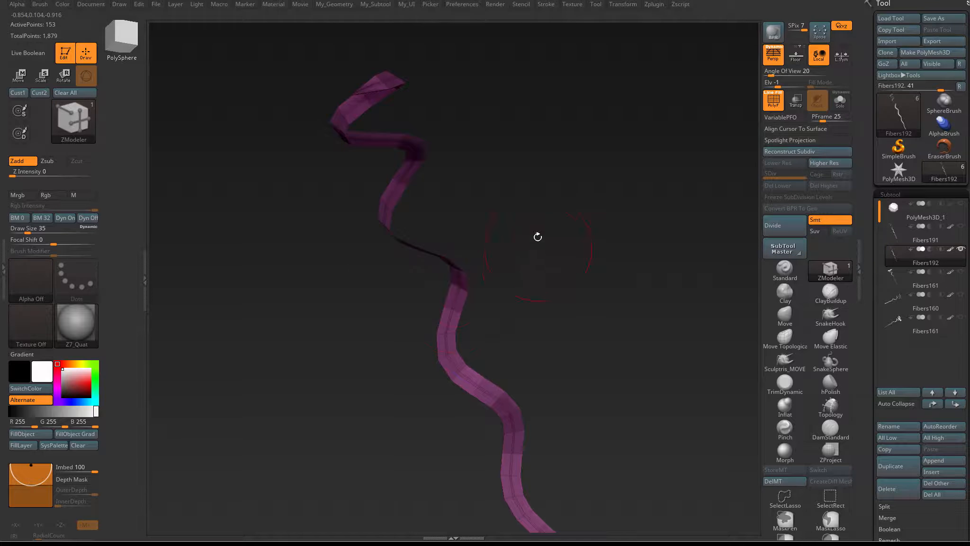
- Frame the strand's creased edges with curves and apply the DE_HairTubes brush to them to generate a tube
key("b")
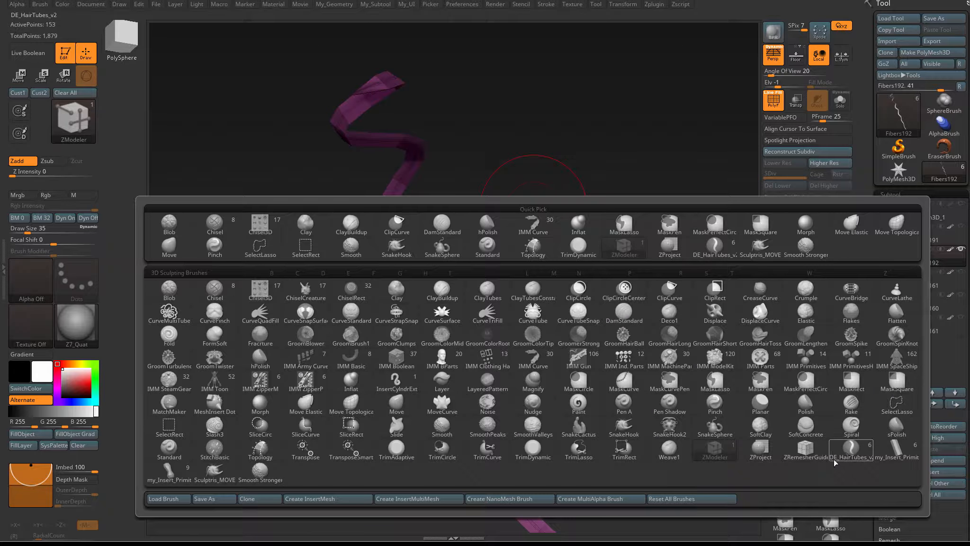
left_click(850, 451)
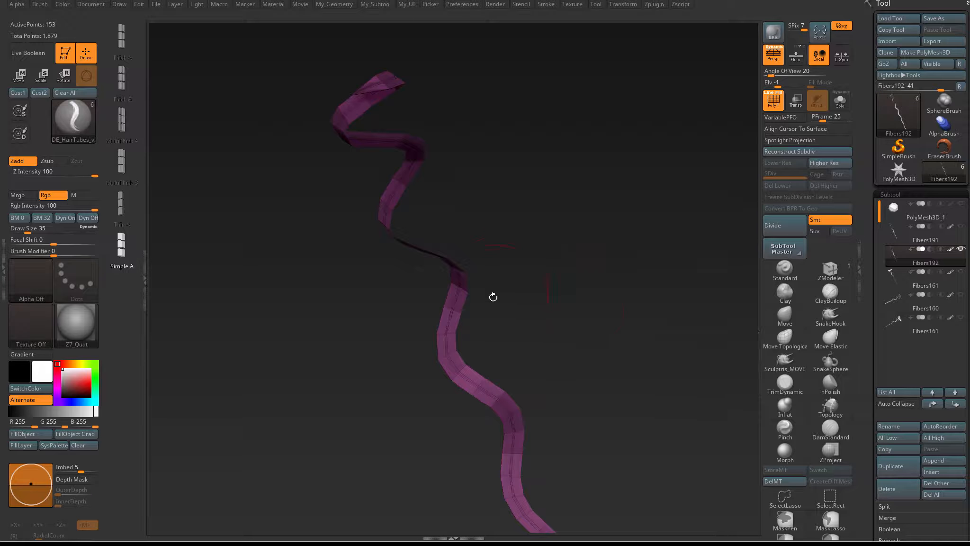
mouse_move(494, 296)
left_mouse_down()
mouse_move(474, 262)
mouse_move(489, 197)
mouse_move(483, 104)
left_mouse_up()
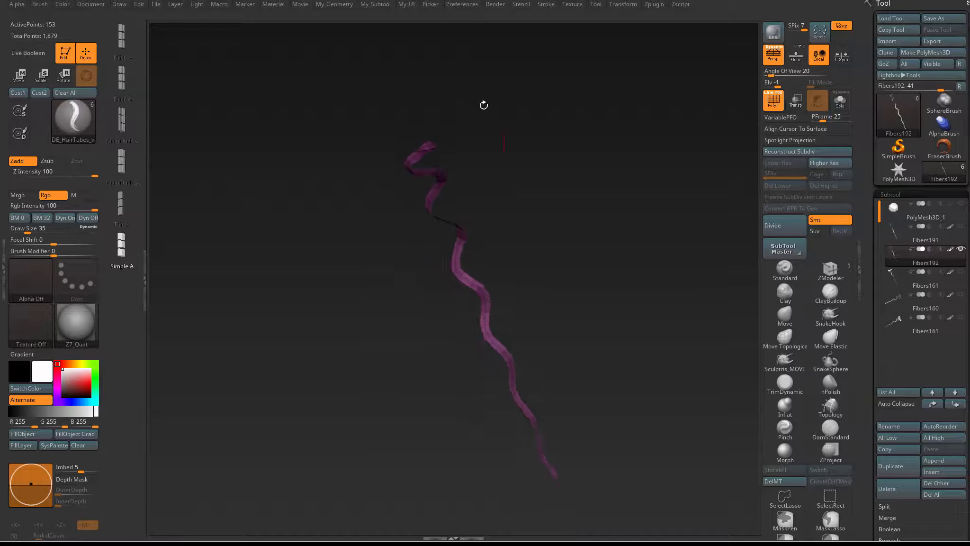
left_click(548, 5)
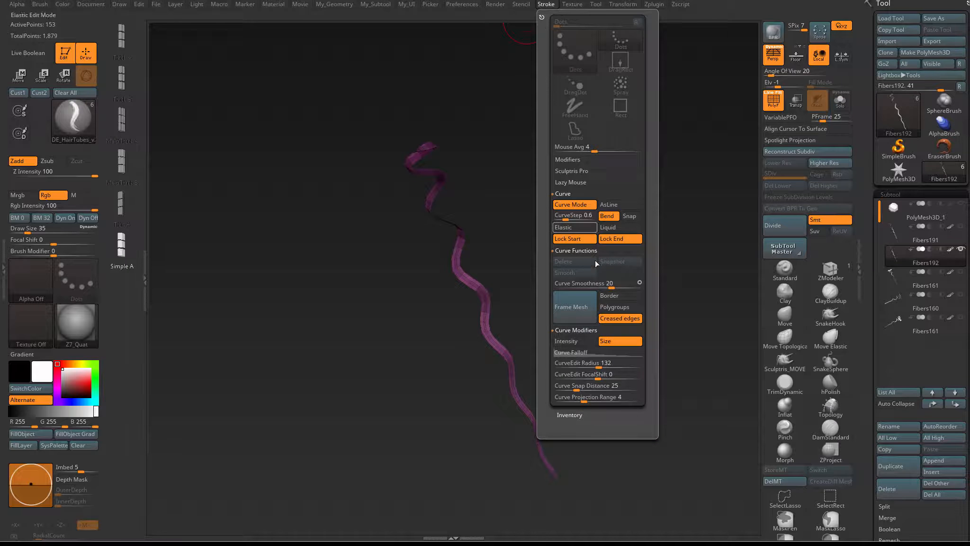
left_click(578, 308)
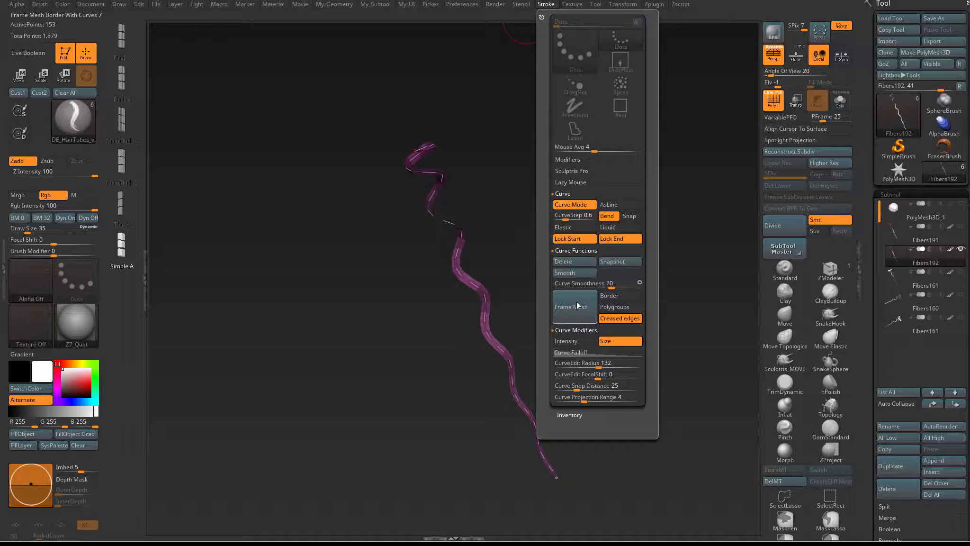
left_click(468, 276)
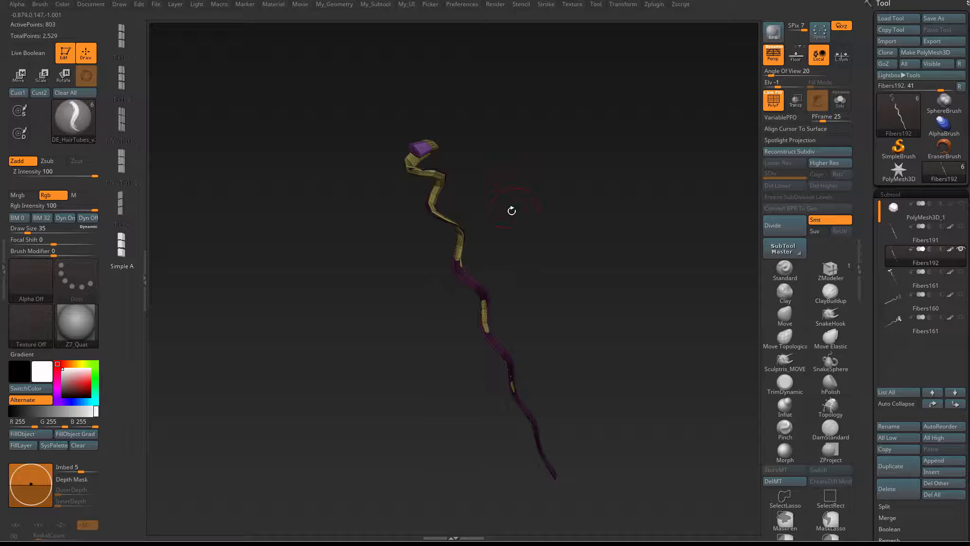
- Hide the original flat fiber strip and delete the hidden geometry so only the hair tube is kept
left_click_drag(477, 234, 468, 203, "alt")
key("2")
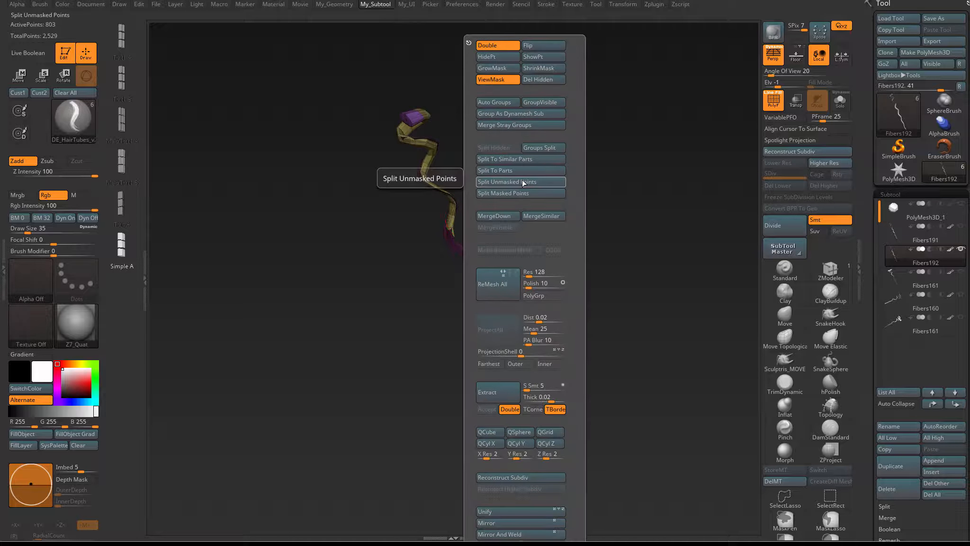
left_click(497, 59)
left_click_drag(324, 125, 367, 221, "ctrl+shift")
key("2")
left_click(563, 82)
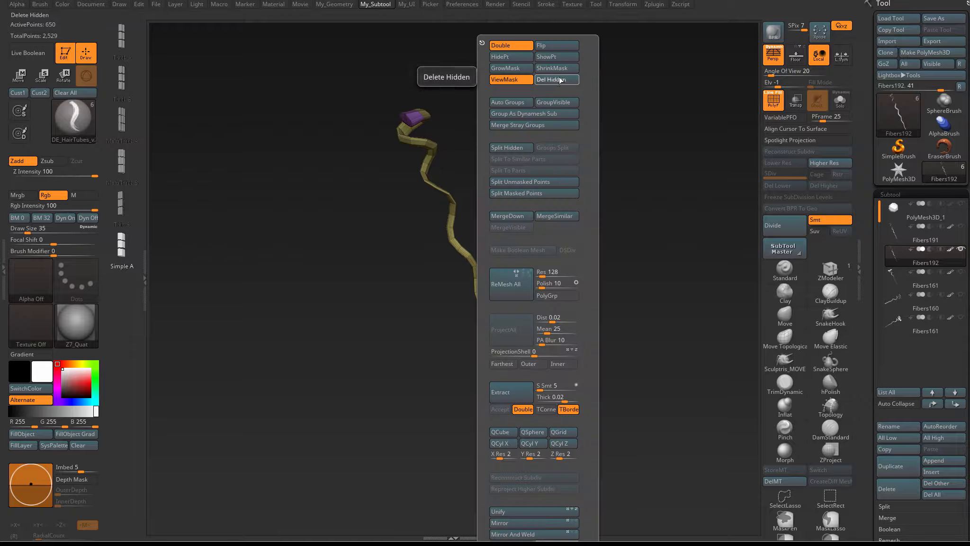
- Try drawing an extra hair tube branching sideways from the curl and adjusting its curve with a larger draw size
left_click_drag(495, 216, 462, 174)
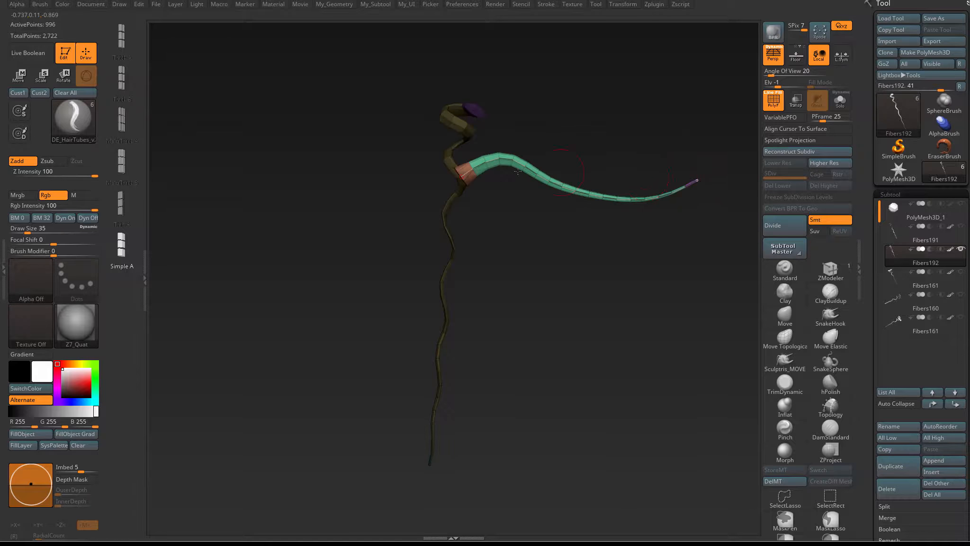
left_click(524, 172)
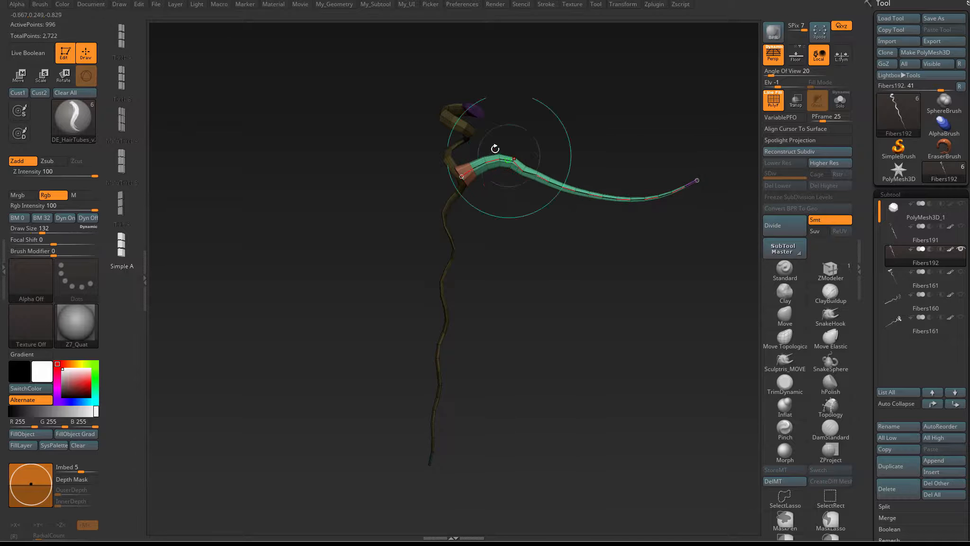
mouse_move(535, 209)
left_mouse_down()
mouse_move(498, 231)
mouse_move(532, 214)
left_mouse_up()
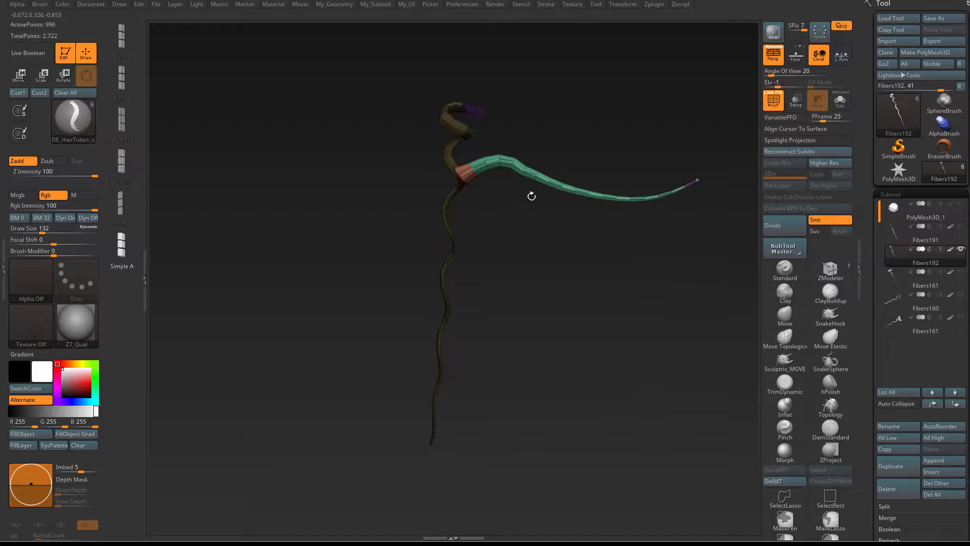
key("ctrl+z")
- Inspect the curled tube from several angles and review the Frame Mesh curve options, including Creased edges
mouse_move(498, 177)
left_mouse_down()
mouse_move(512, 212)
mouse_move(499, 158)
mouse_move(508, 174)
mouse_move(480, 183)
mouse_move(496, 201)
mouse_move(512, 194)
mouse_move(496, 196)
mouse_move(486, 169)
mouse_move(508, 200)
mouse_move(502, 219)
mouse_move(483, 198)
left_mouse_up()
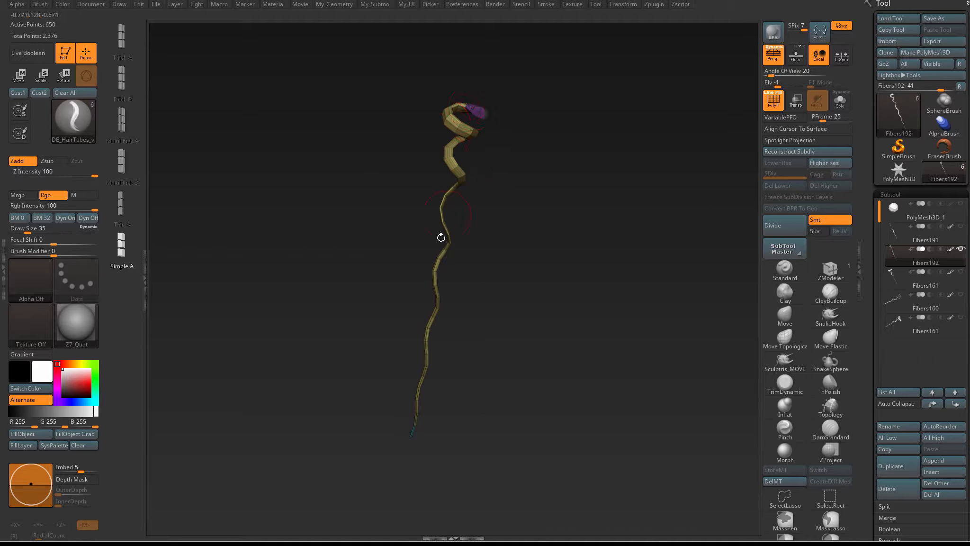
mouse_move(511, 227)
left_mouse_down()
mouse_move(487, 217)
mouse_move(509, 245)
mouse_move(502, 234)
left_mouse_up()
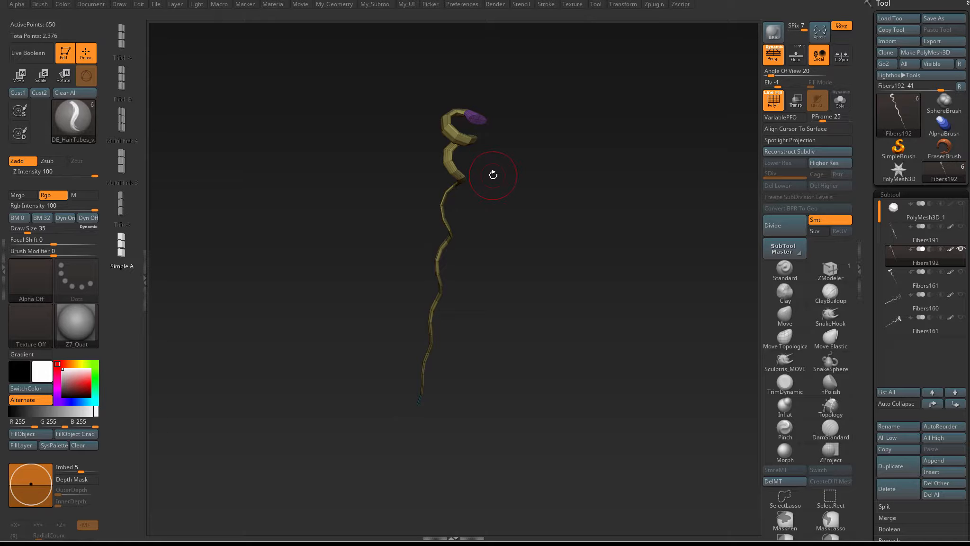
left_click(547, 5)
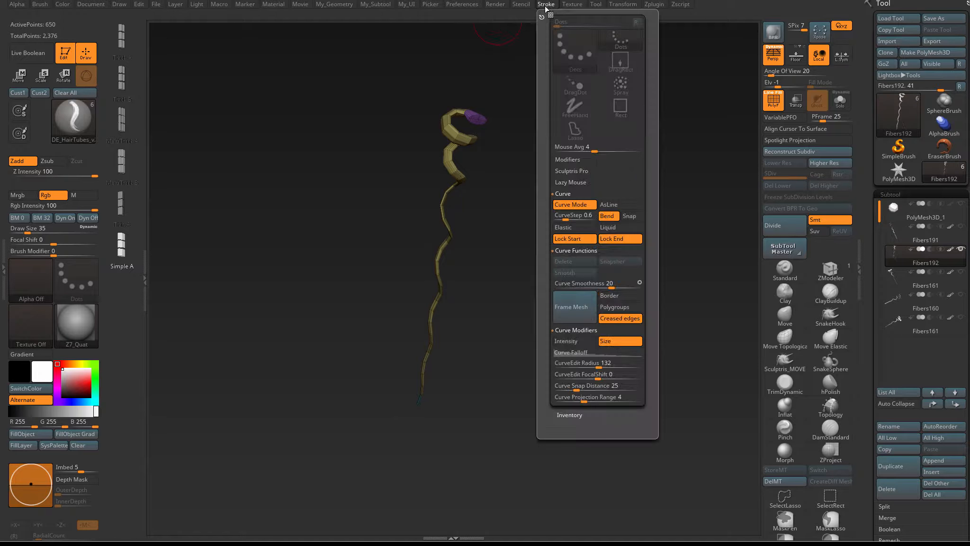
left_click(609, 320)
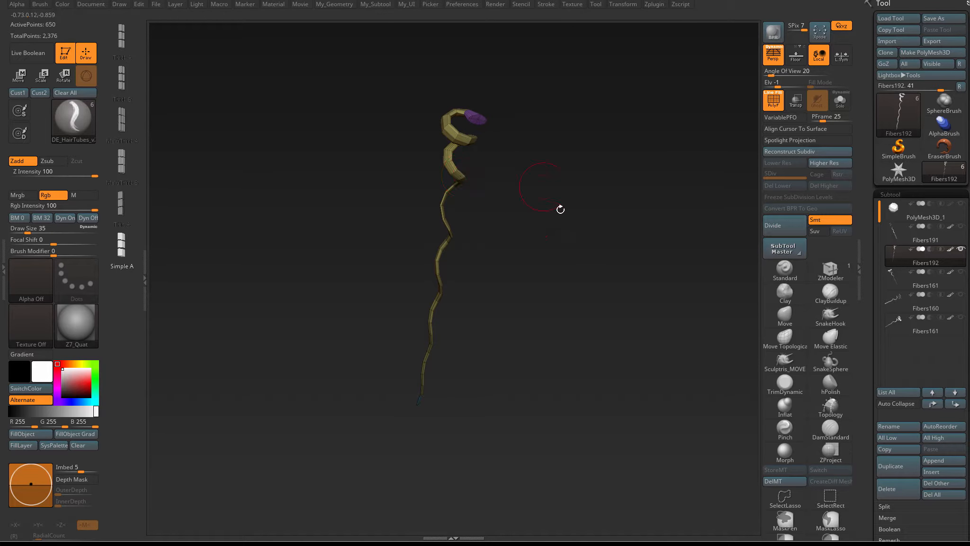
left_click_drag(484, 249, 504, 199)
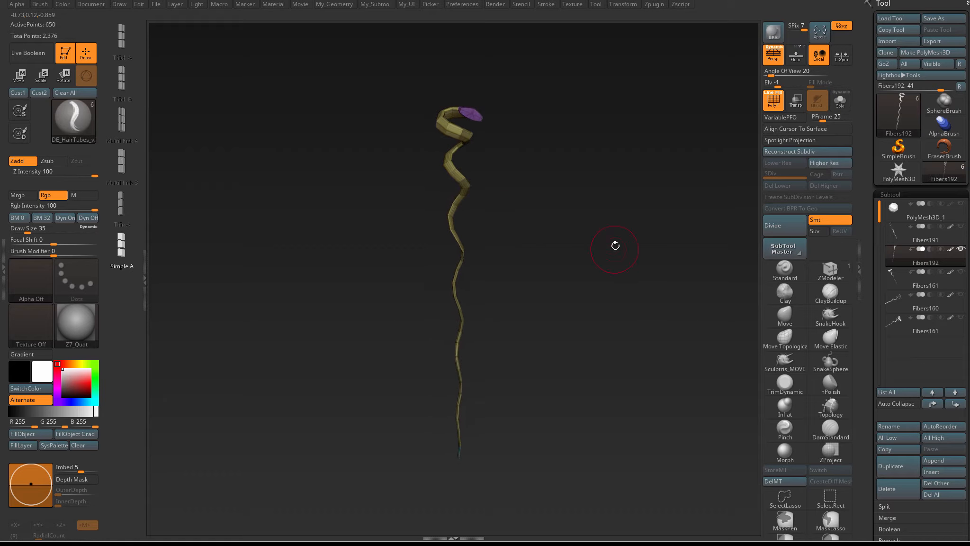